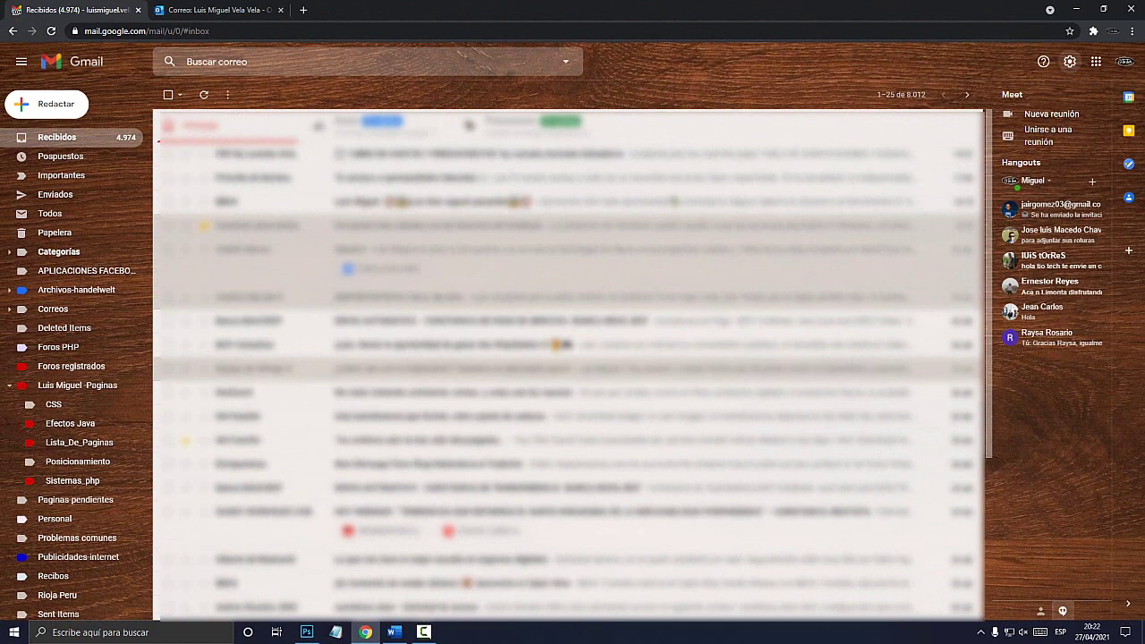
Open Gmail's full settings via 'Ver todos los ajustes' and scroll the General tab toward 'Respuesta automática'.
left_click(995, 61)
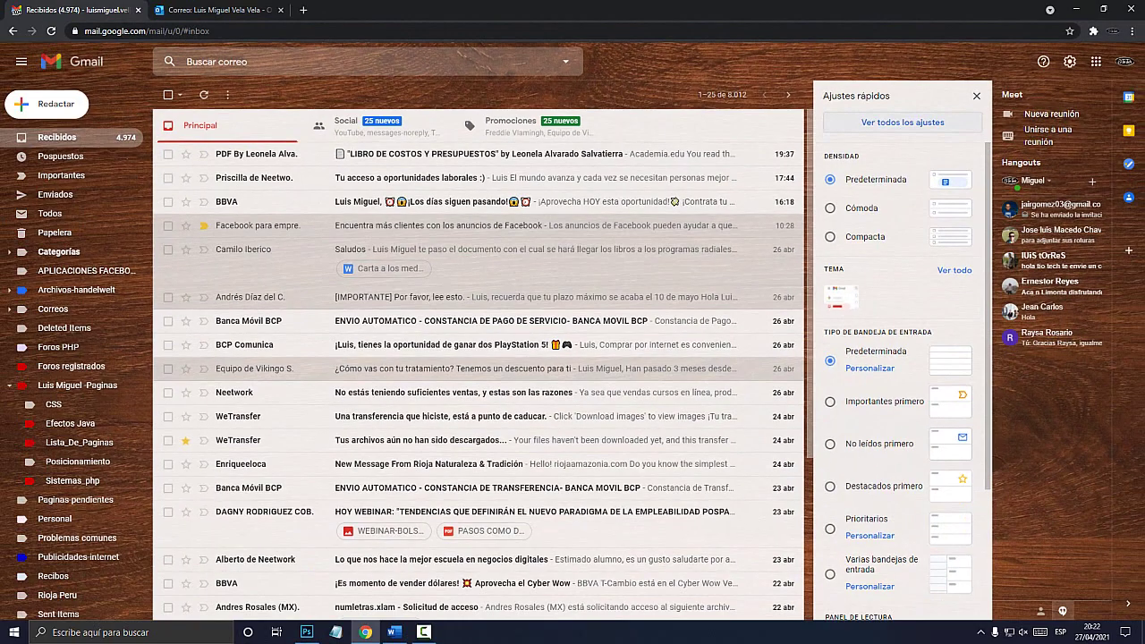
left_click(900, 130)
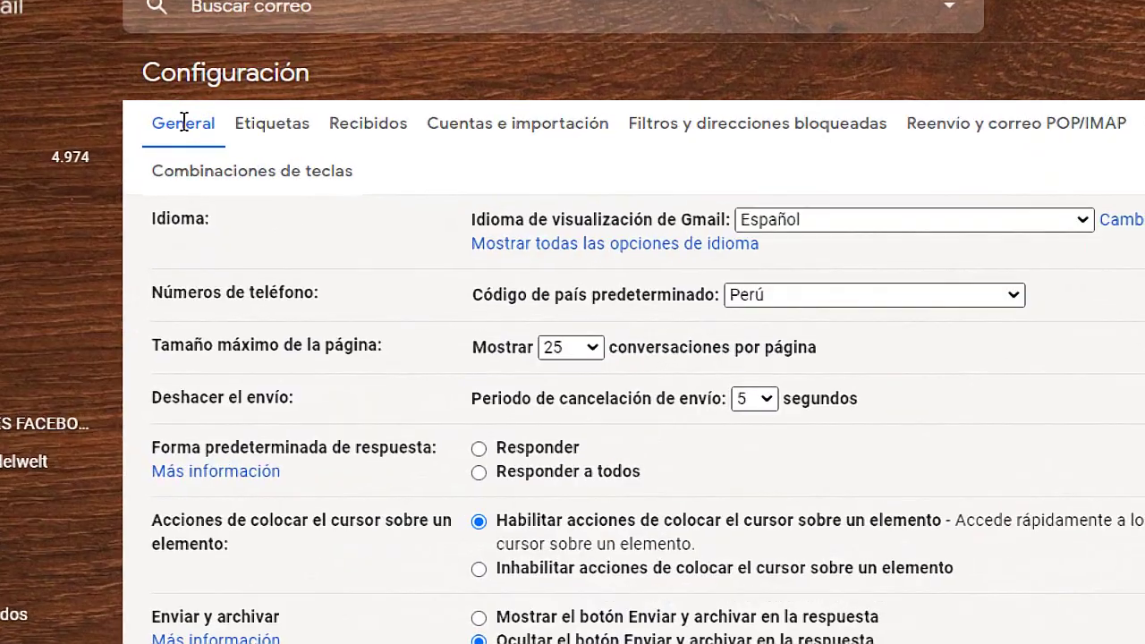
left_click_drag(152, 130, 217, 130)
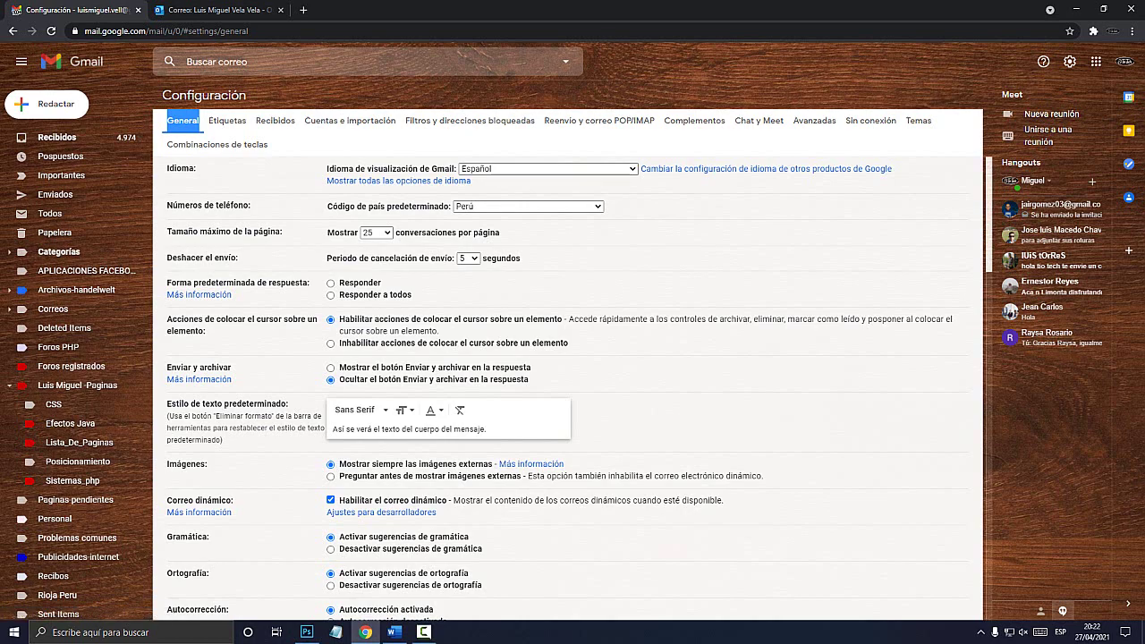
scroll(573, 358, "down", 20)
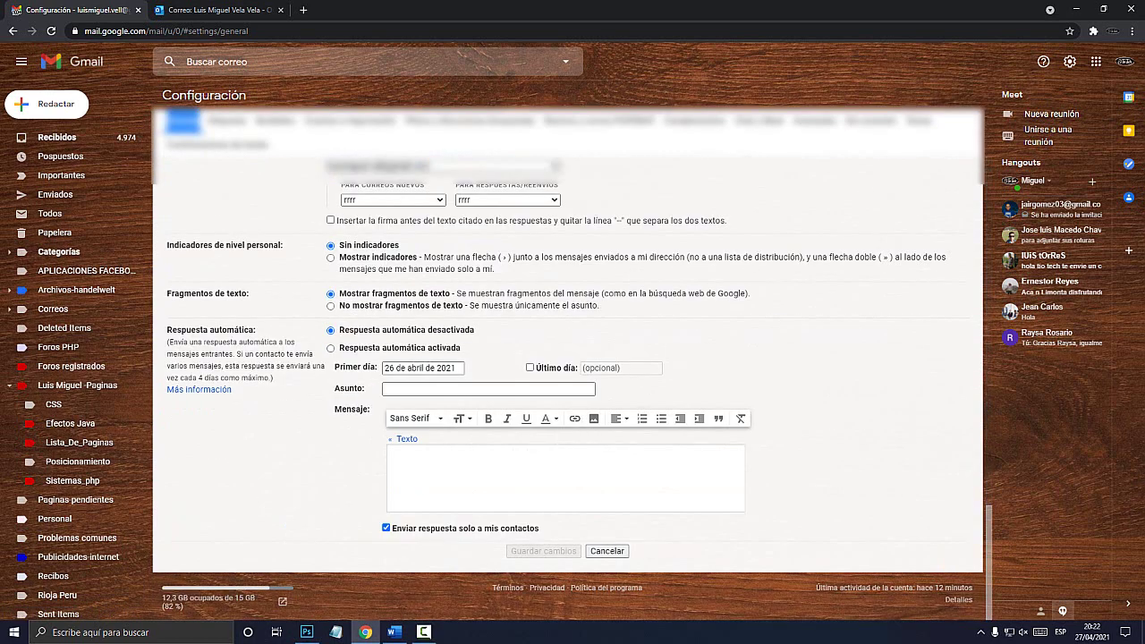
left_click(388, 456)
left_click_drag(166, 330, 256, 330)
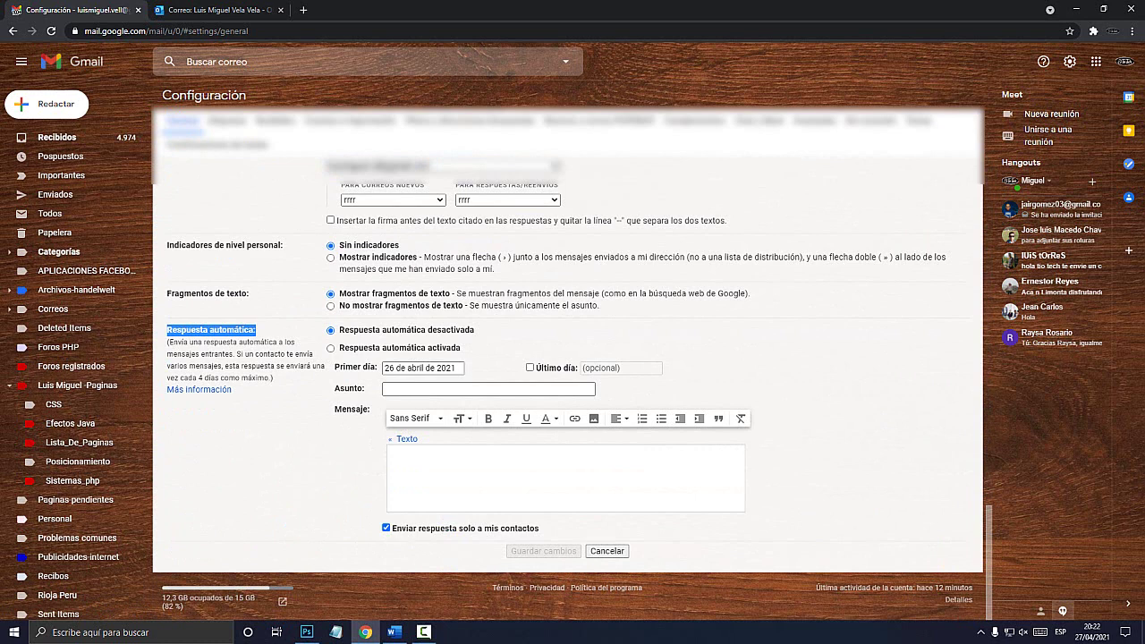
left_click_drag(214, 342, 294, 342)
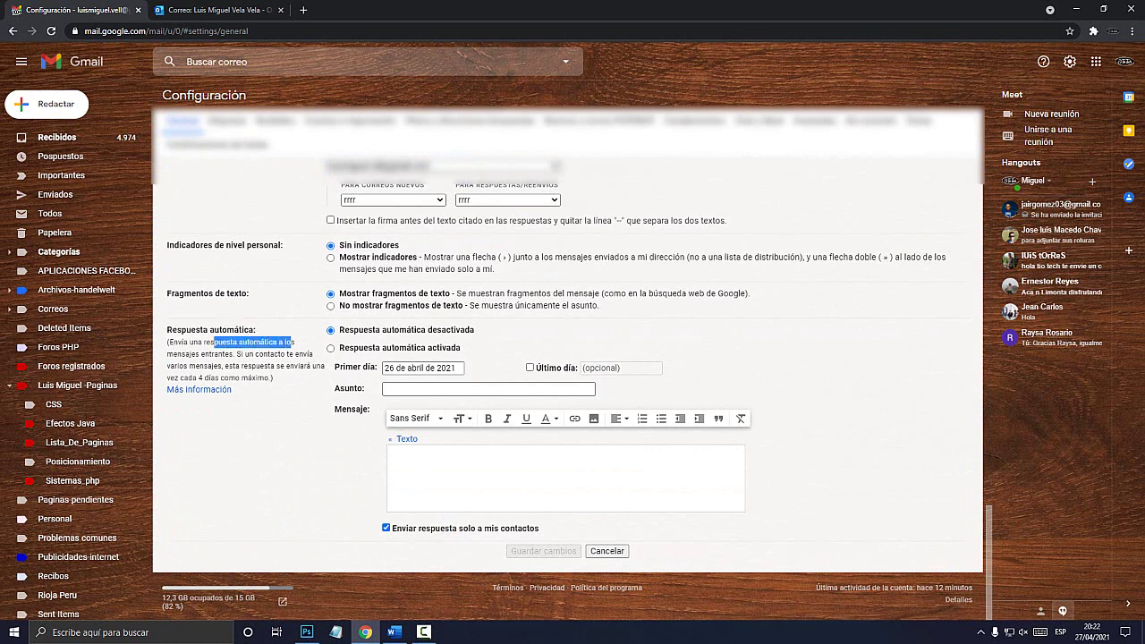
left_click_drag(200, 354, 230, 355)
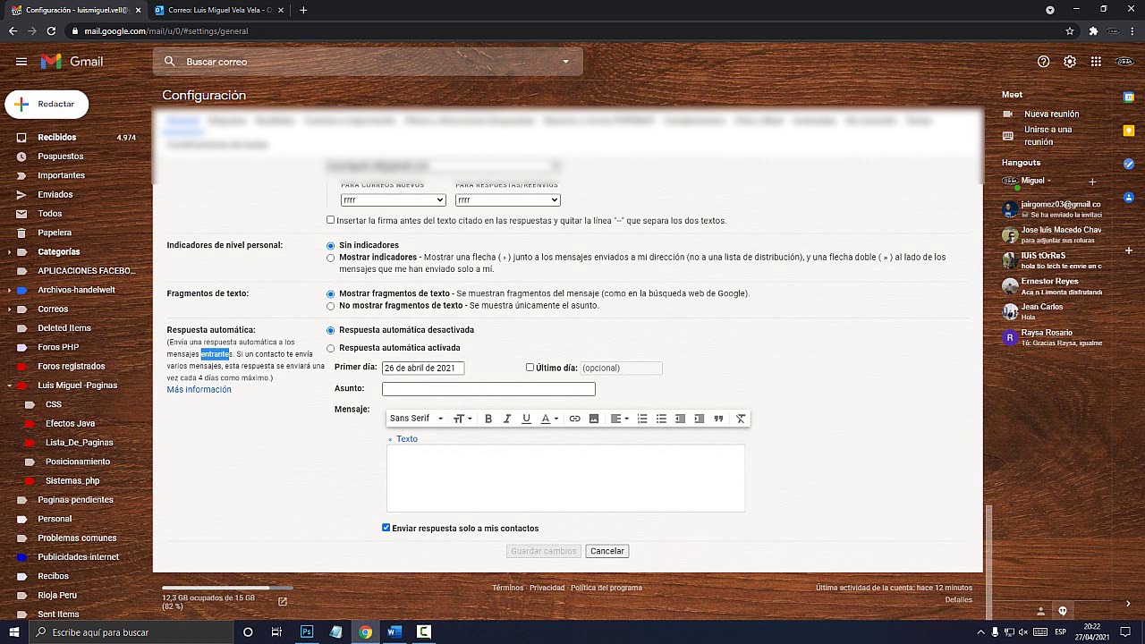
left_click(565, 476)
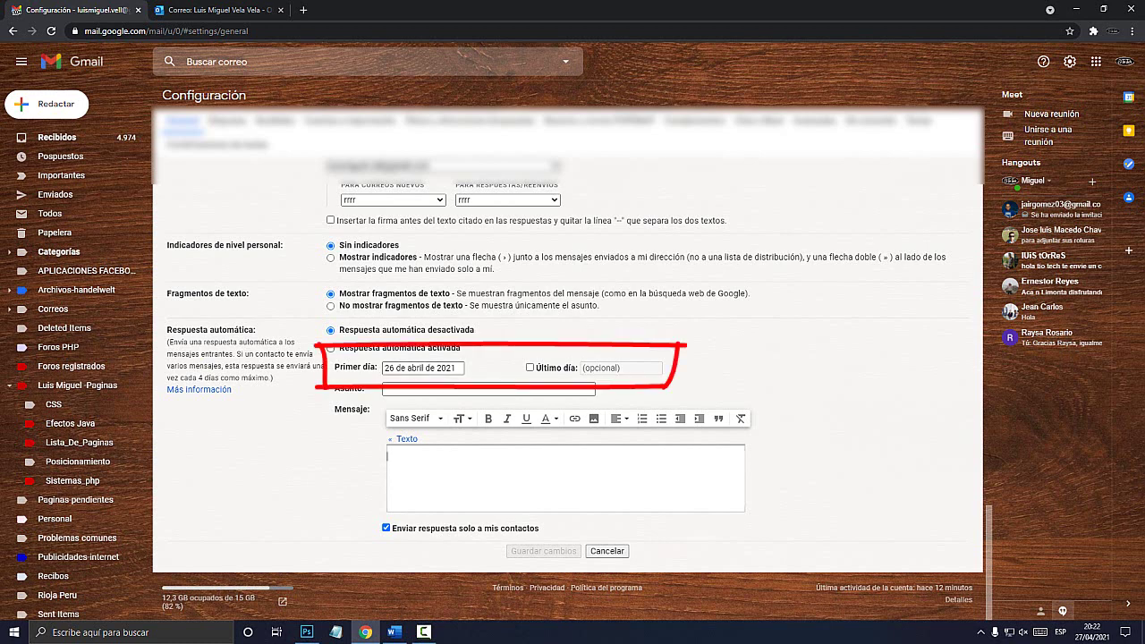
Switch the auto-reply on, keeping the start date of 26 de abril de 2021.
left_click(408, 368)
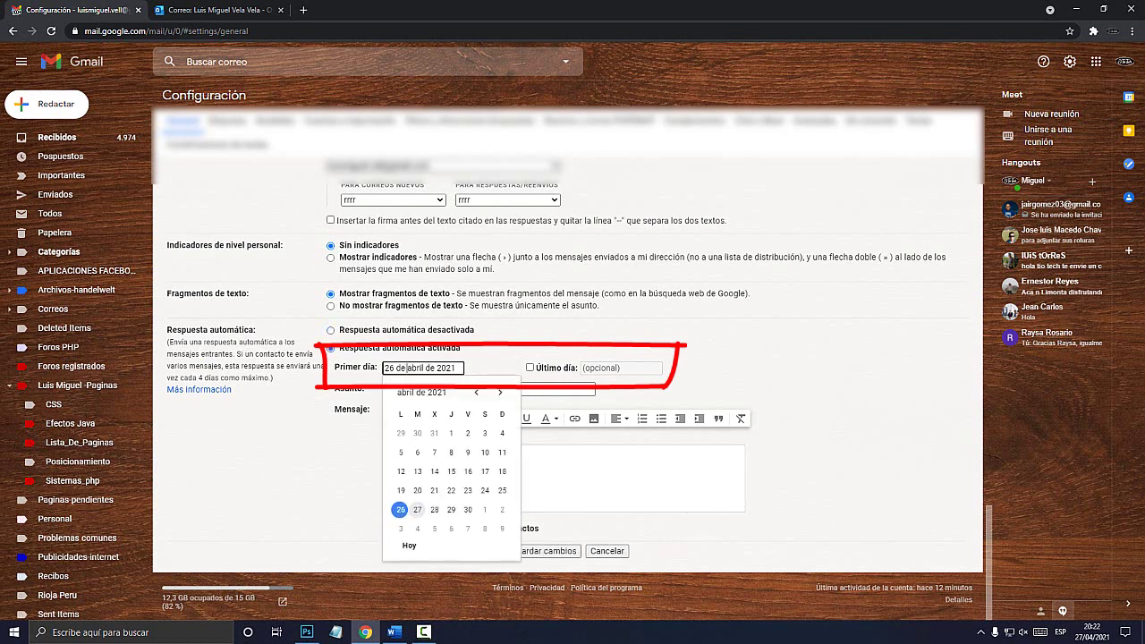
key("ctrl+a")
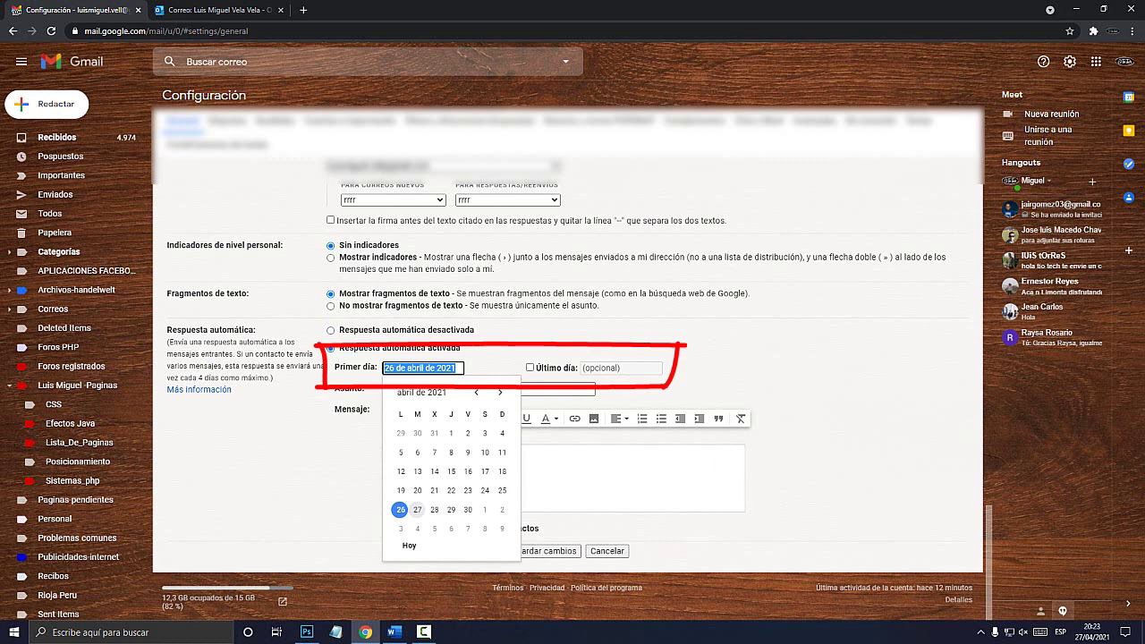
key("Home")
key("shift+Right")
key("shift+Right")
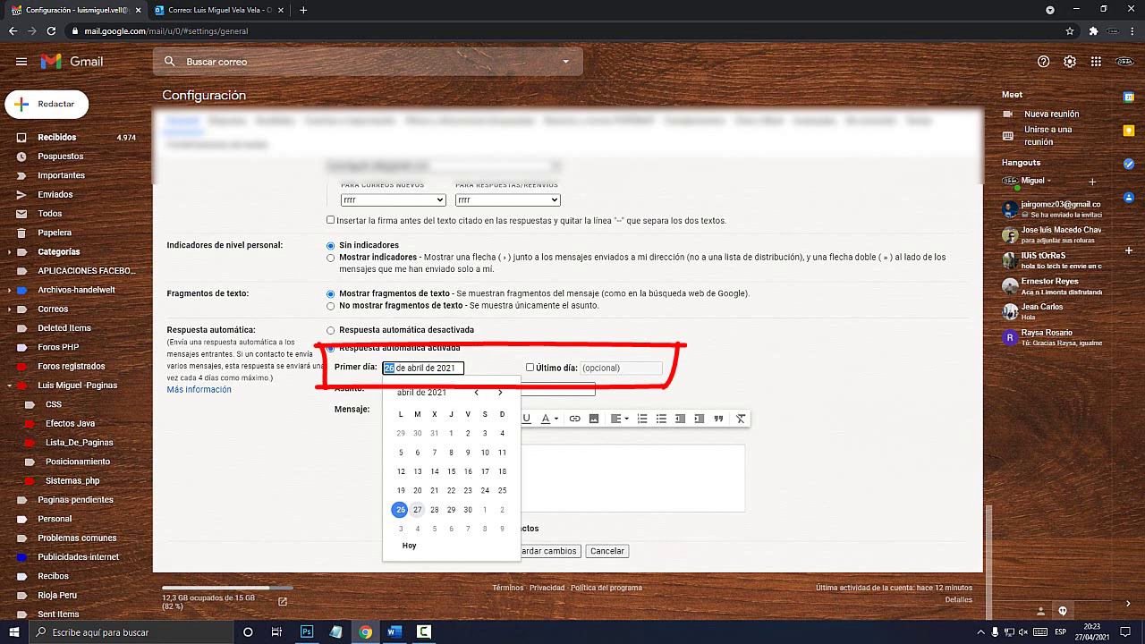
key("End")
key("Tab")
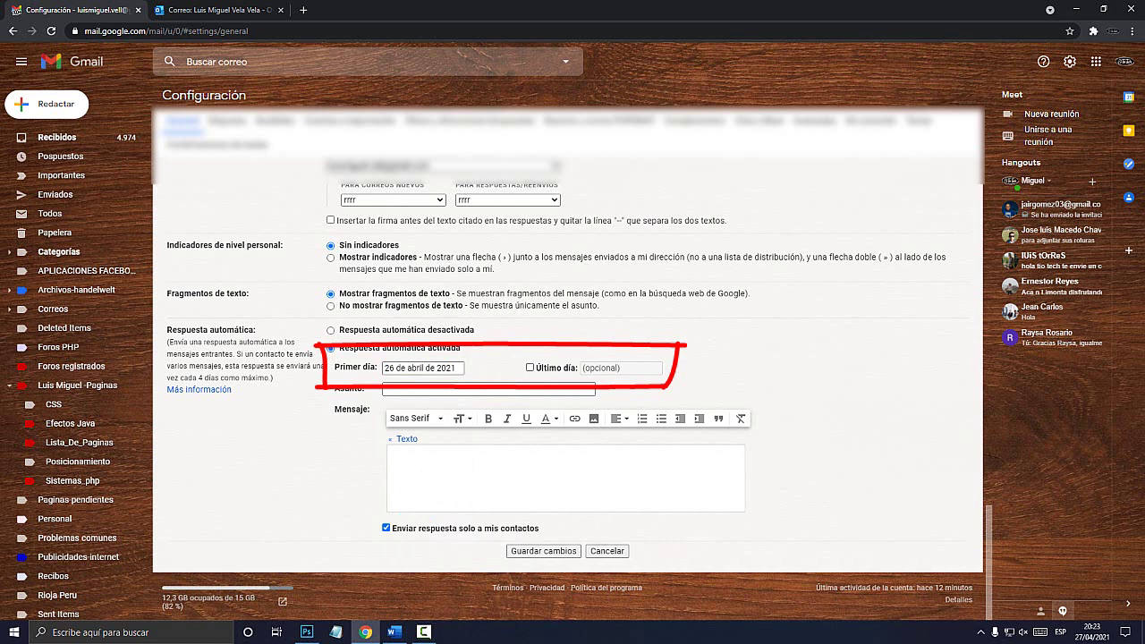
Enable 'Último día' and set the end date to 3 de mayo de 2021.
key("space")
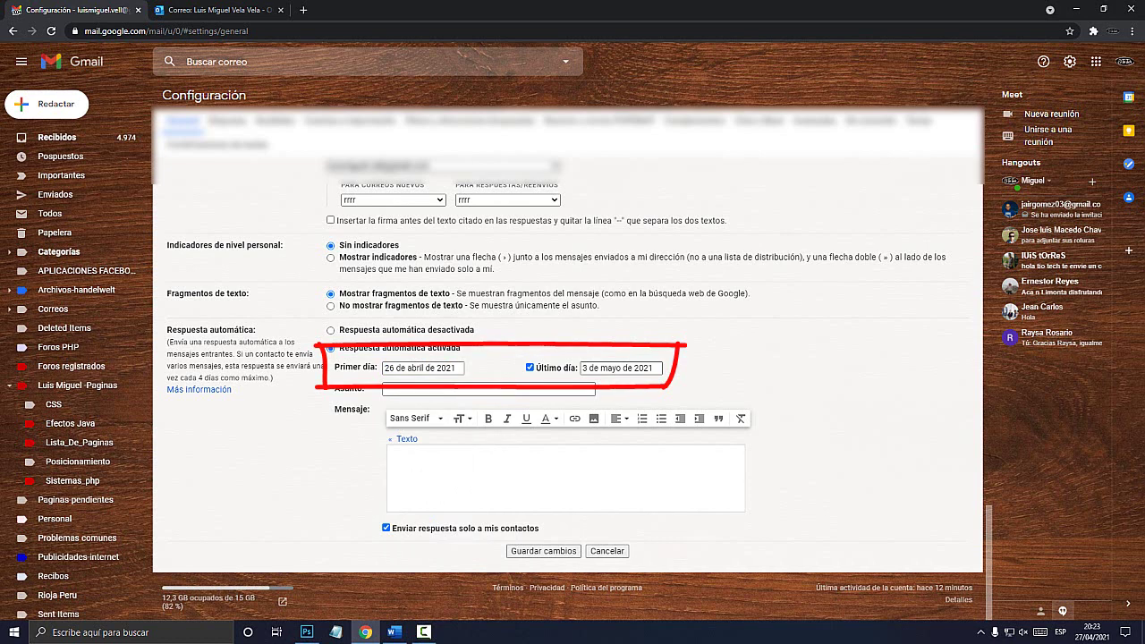
left_click(420, 368)
double_click(445, 368)
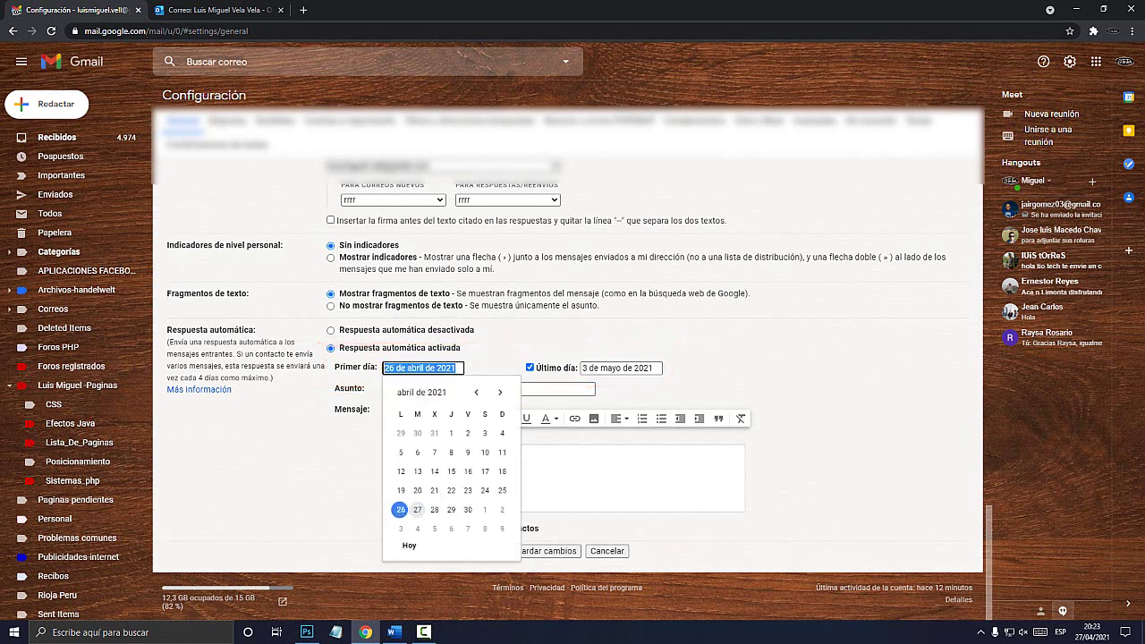
left_click(591, 367)
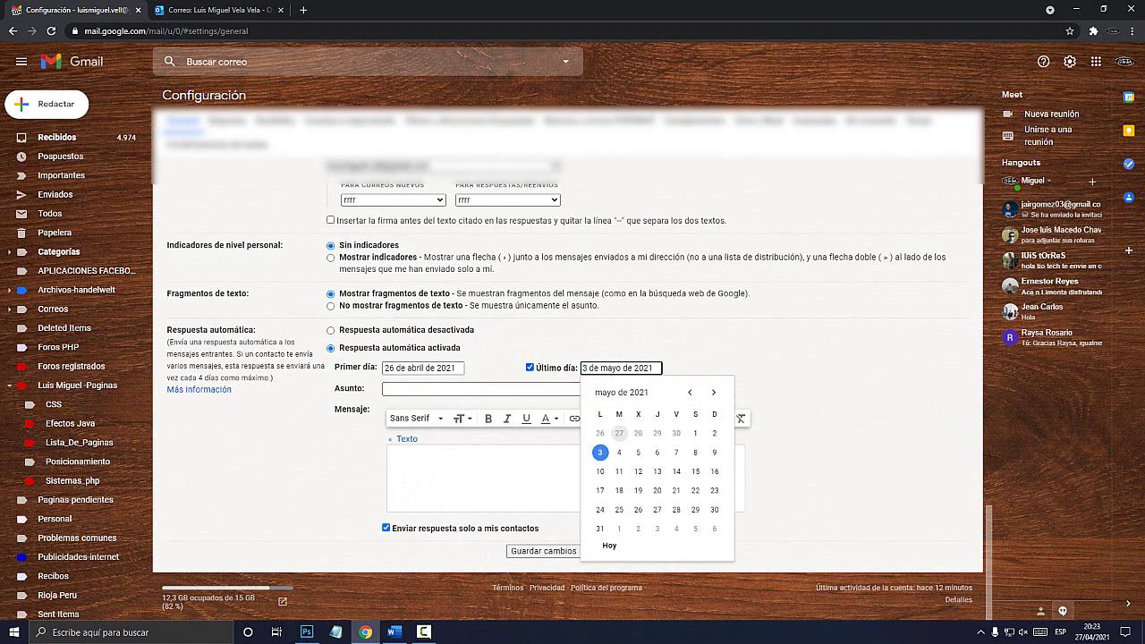
left_click(483, 388)
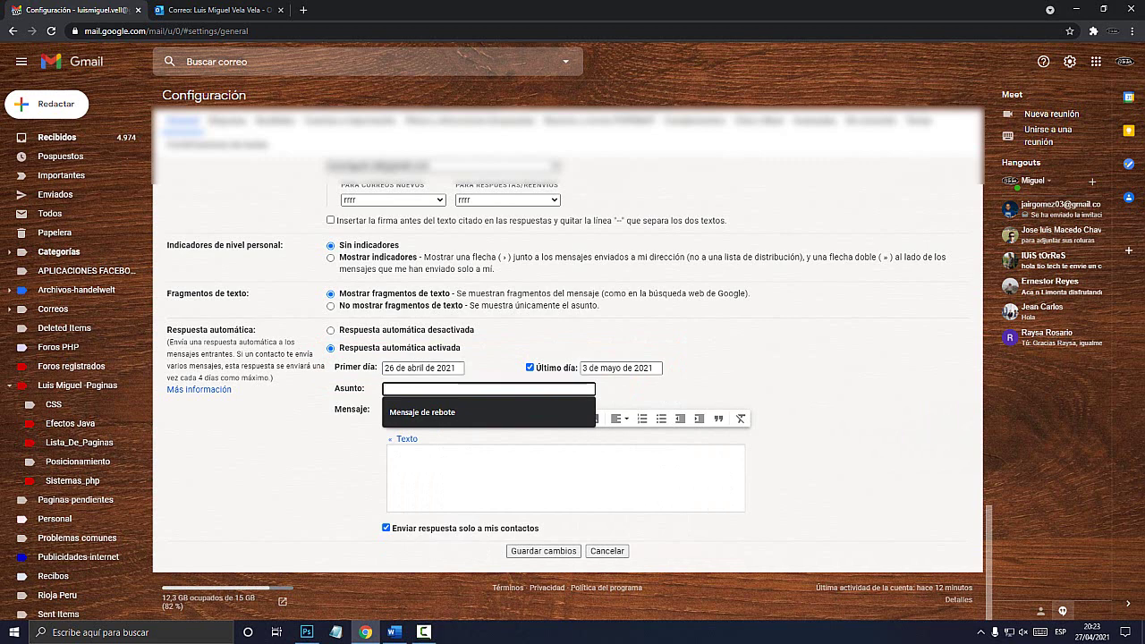
Enter subject 'Mensaje automático' and a vacation message giving an alternate e-mail and phone number.
type("Men")
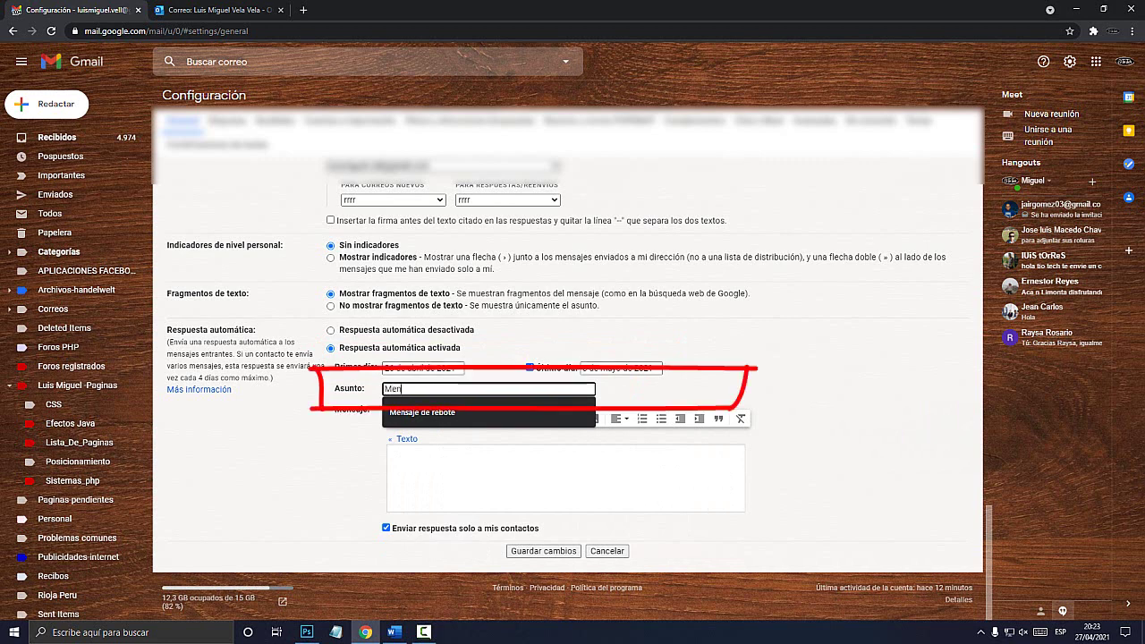
type("saje automático")
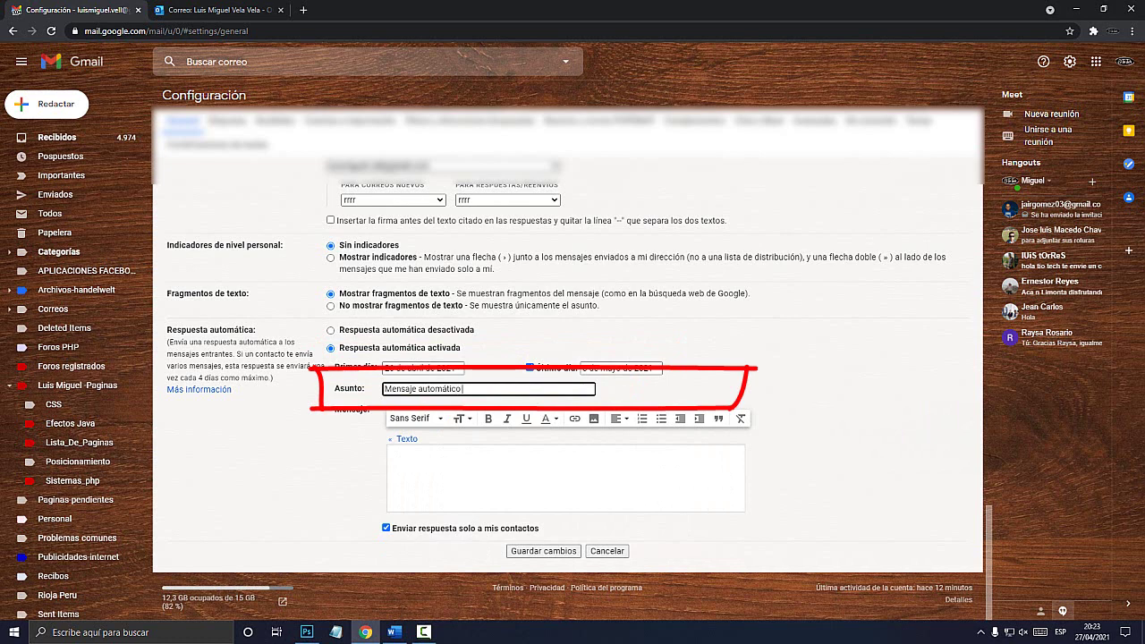
left_click(388, 456)
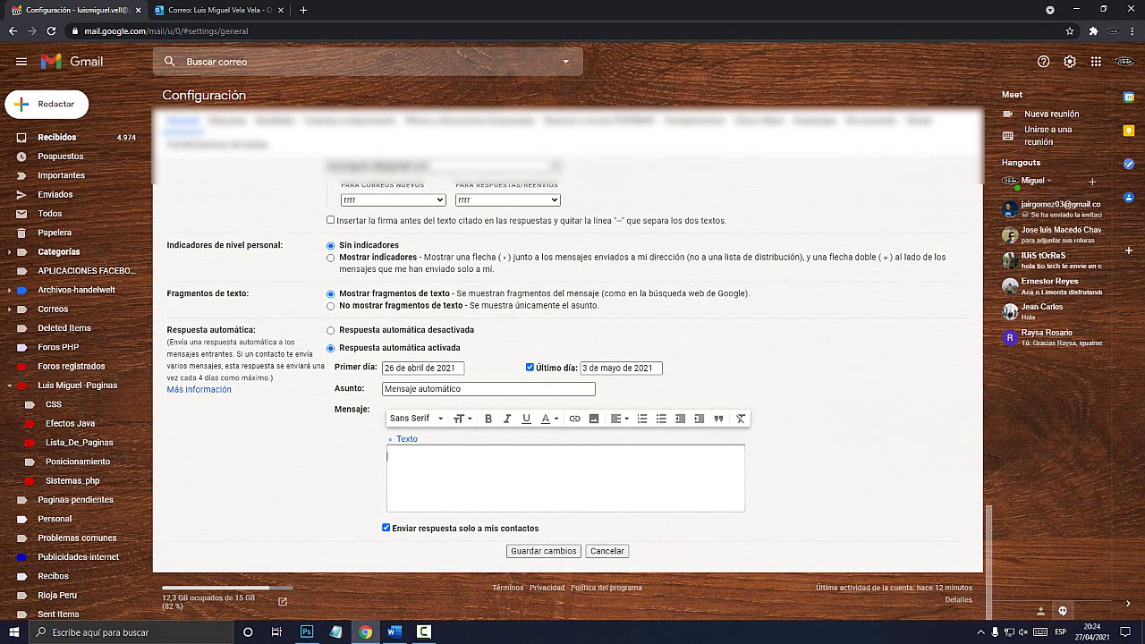
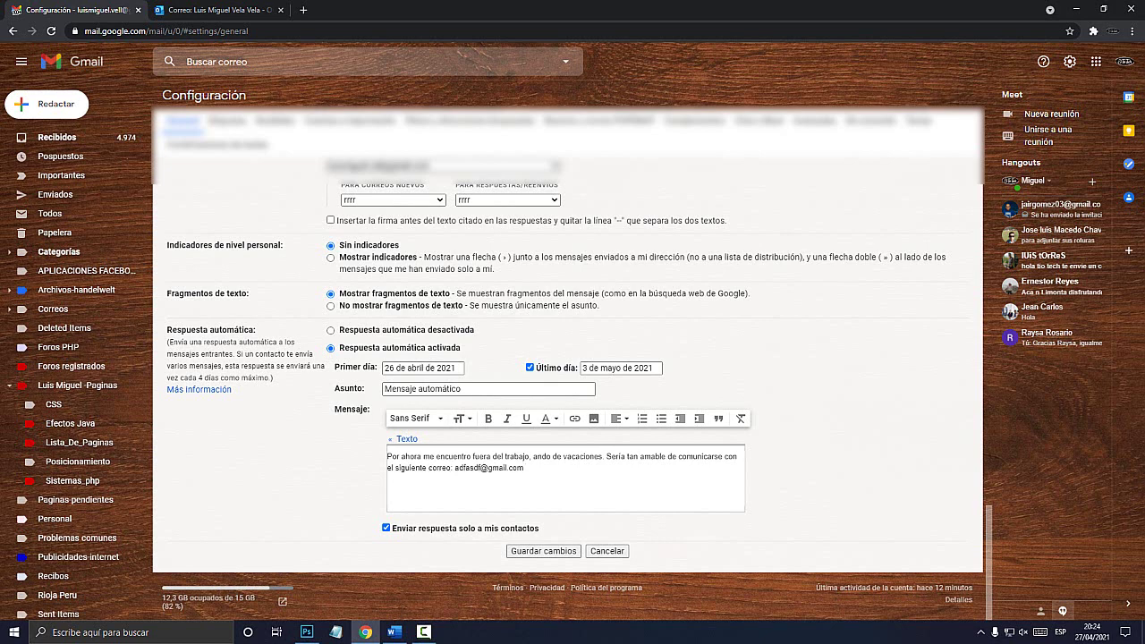
Toggle the 'Enviar respuesta solo a mis contactos' checkbox back and forth.
left_click(386, 528)
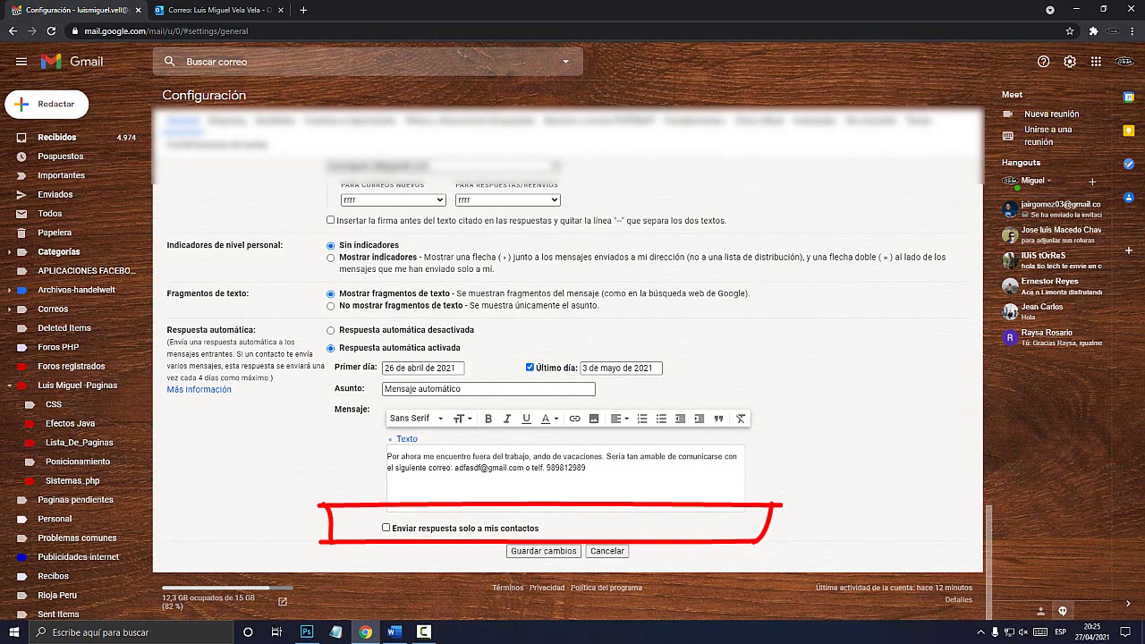
key("space")
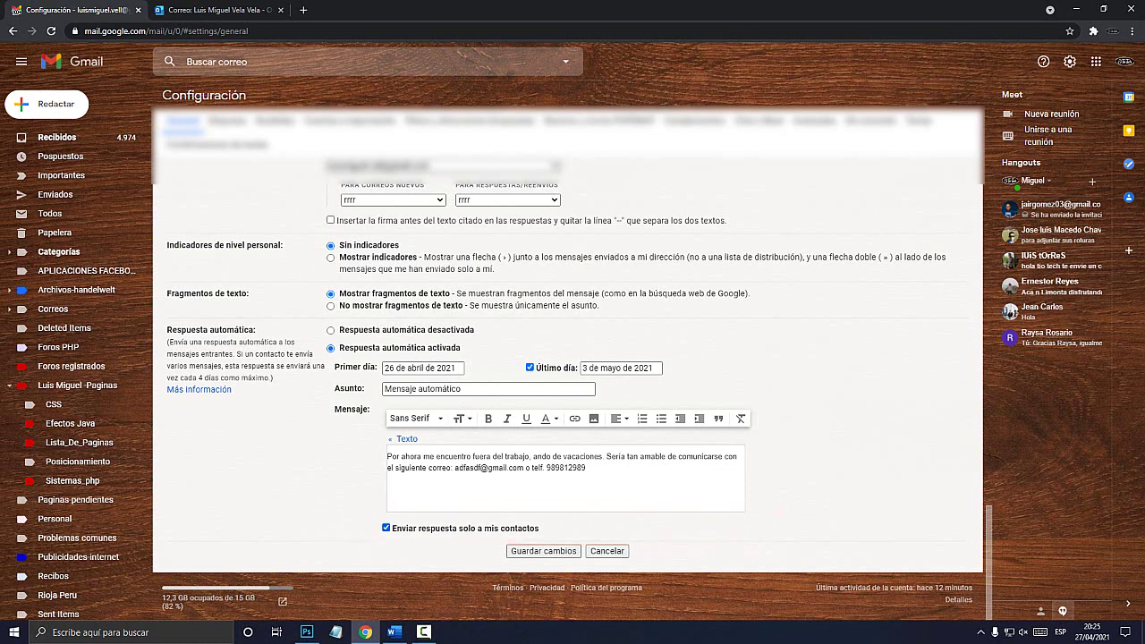
key("space")
Restrict the auto-reply to contacts only and review its subject and message text.
left_click(386, 528)
left_click(462, 389)
left_click_drag(462, 390, 384, 389)
key("Tab")
key("ctrl+a")
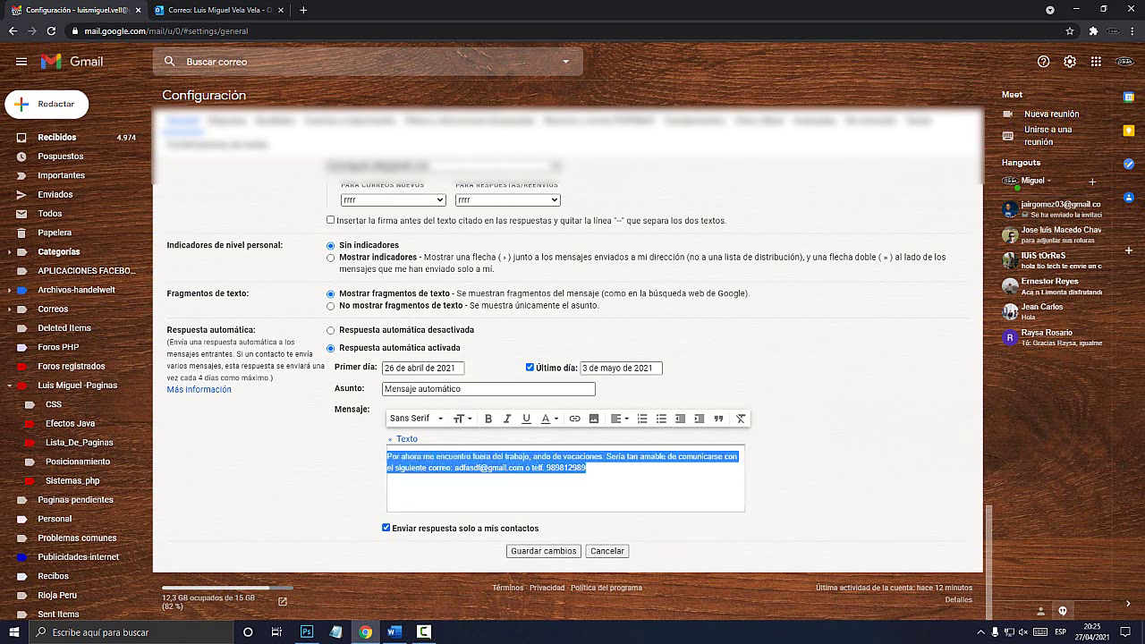
key("Right")
key("ctrl+a")
key("Right")
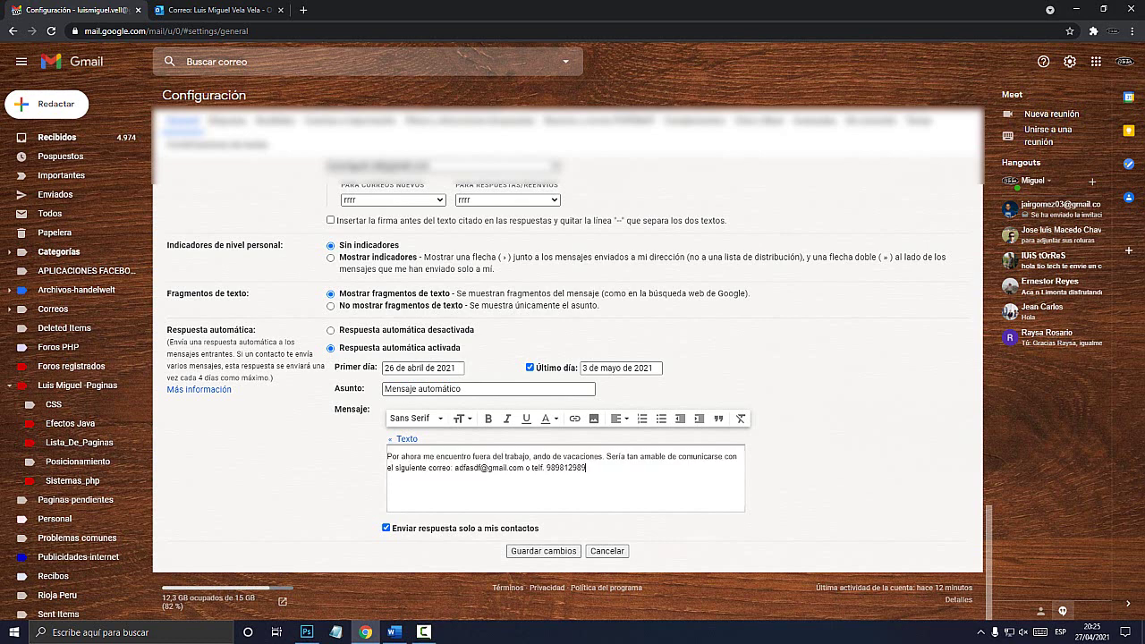
Save the auto-reply settings and open a blank new message in Outlook.
key("Tab")
key("Tab")
key("Return")
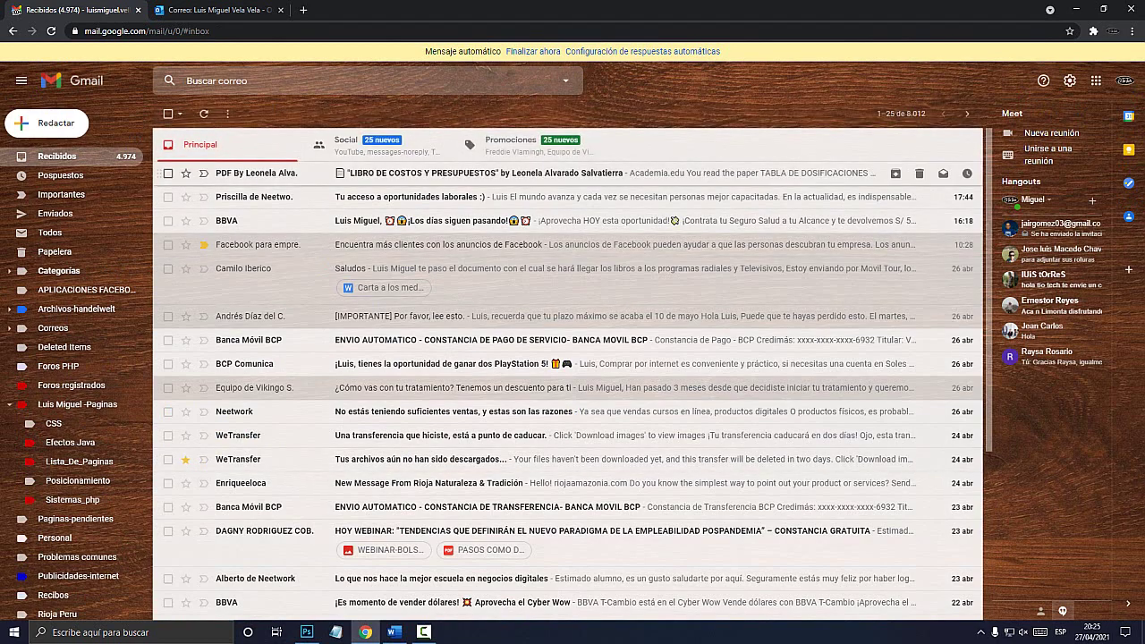
left_click(219, 9)
left_click(95, 83)
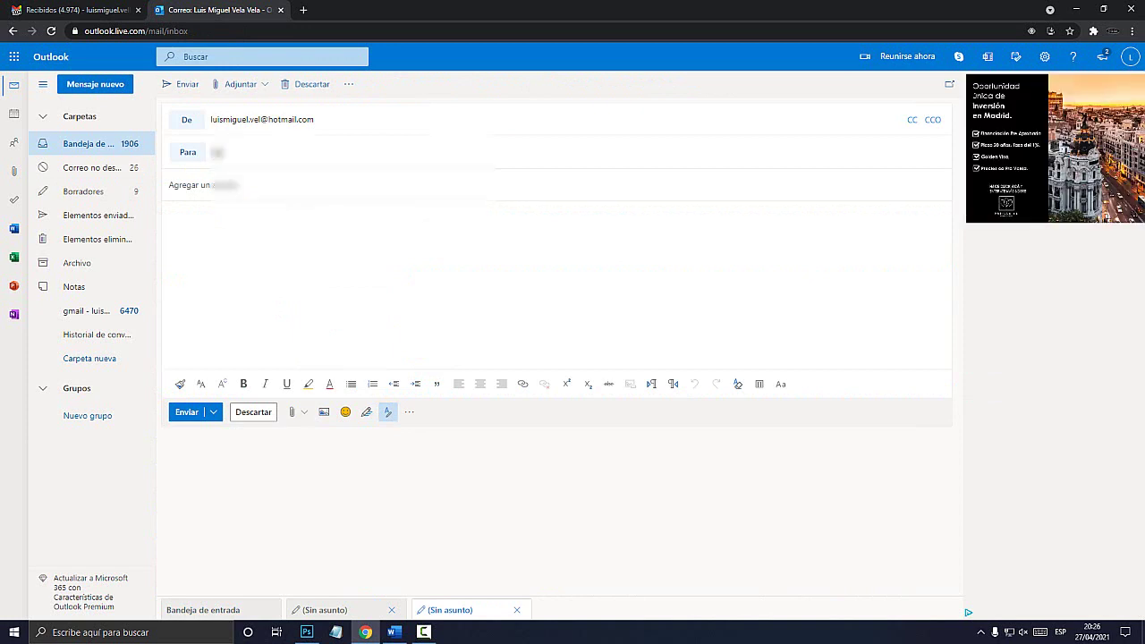
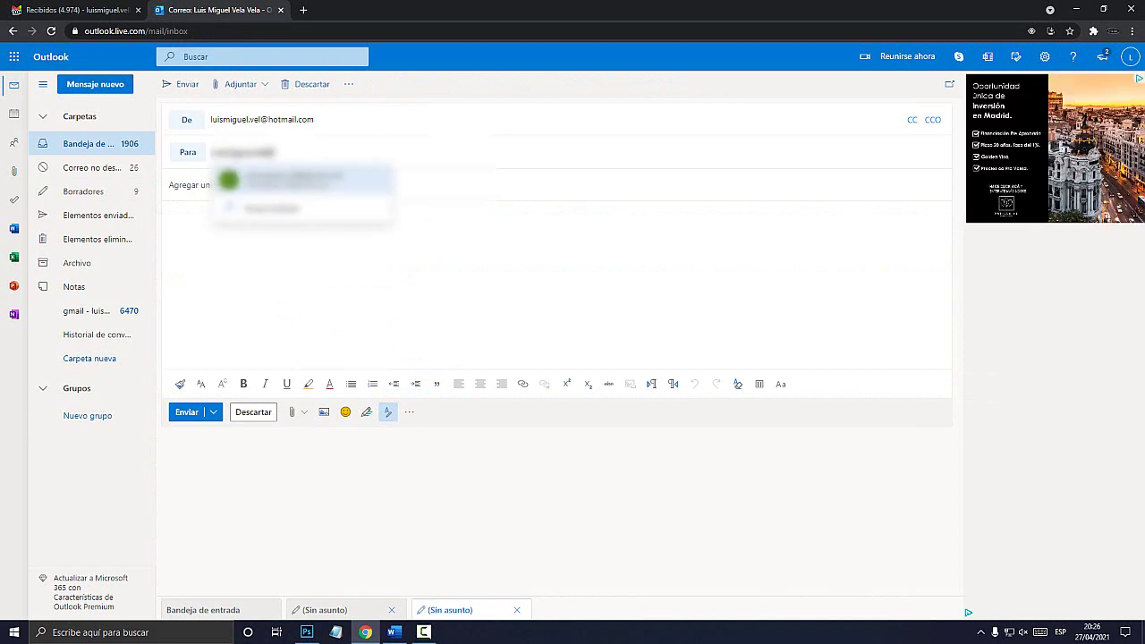
Send a test email with a greeting subject and body 'Este es un correo de prueba' to the Gmail account.
key("Return")
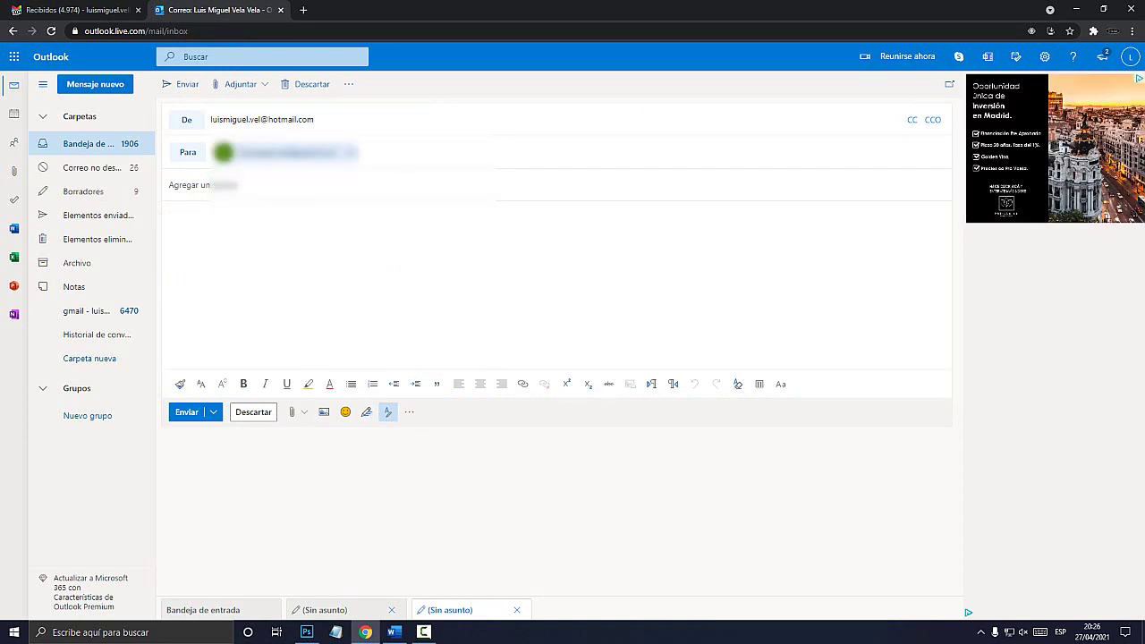
key("Tab")
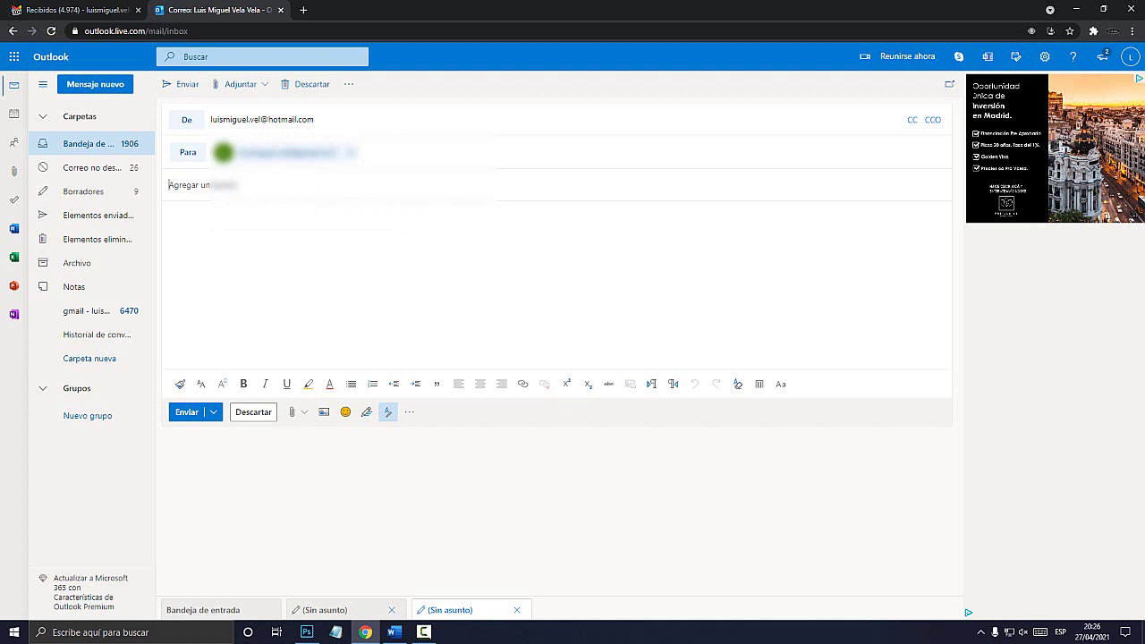
type("Hola Luis que tal")
key("Tab")
type("Ed")
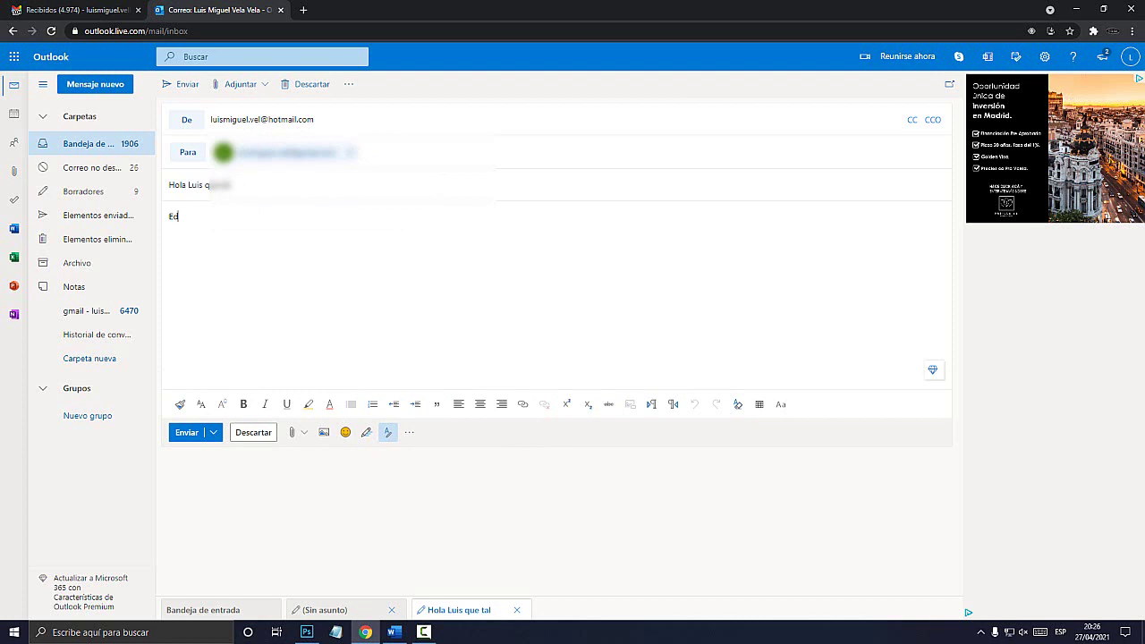
key("BackSpace")
type("ste es un correo de prueba")
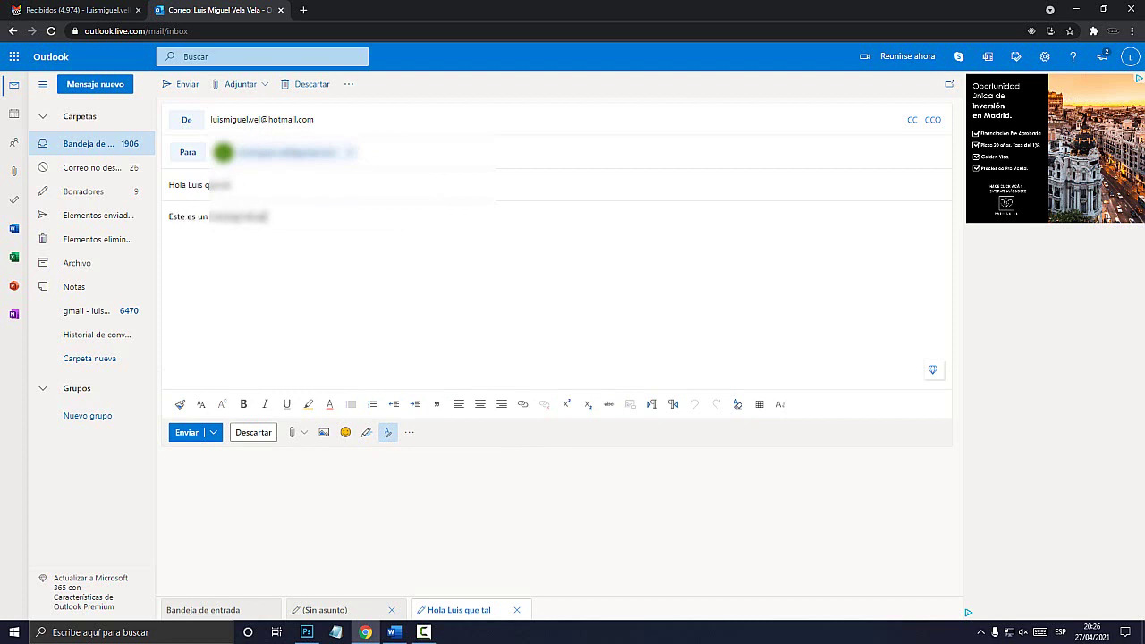
key("ctrl+Return")
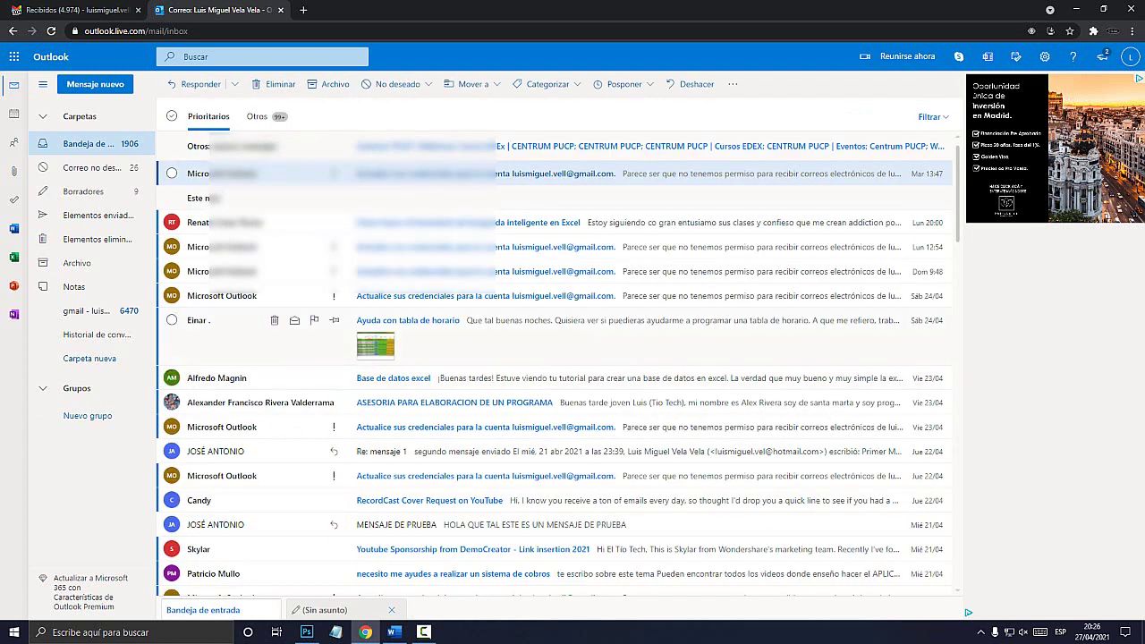
key("ctrl+shift+Tab")
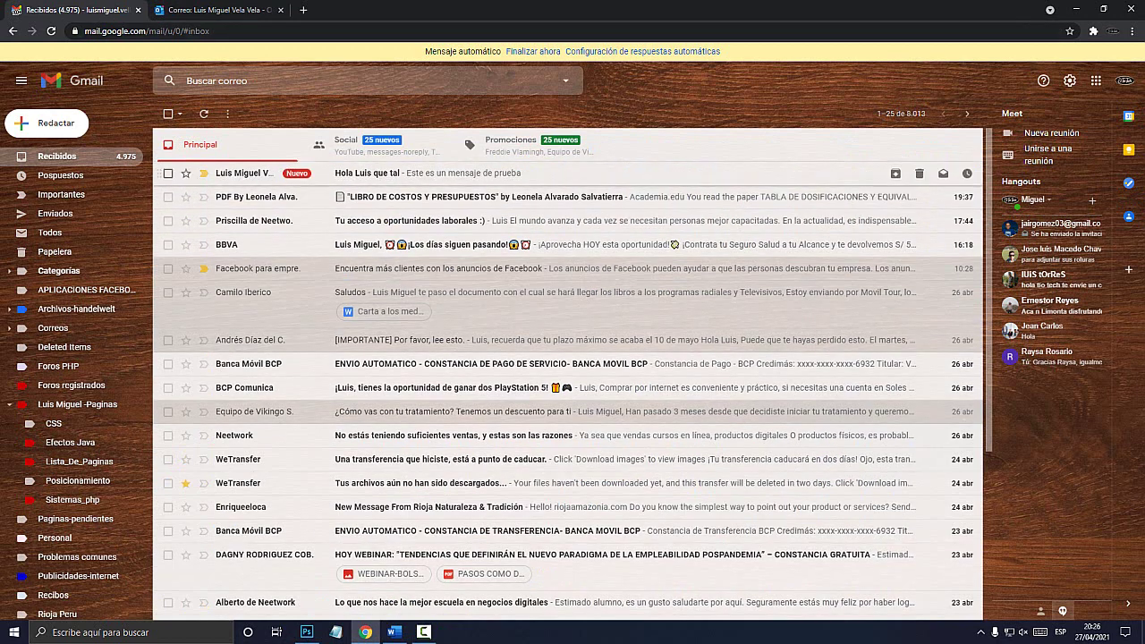
Check the newly arrived test email in the Gmail inbox, then return to Outlook.
mouse_move(246, 173)
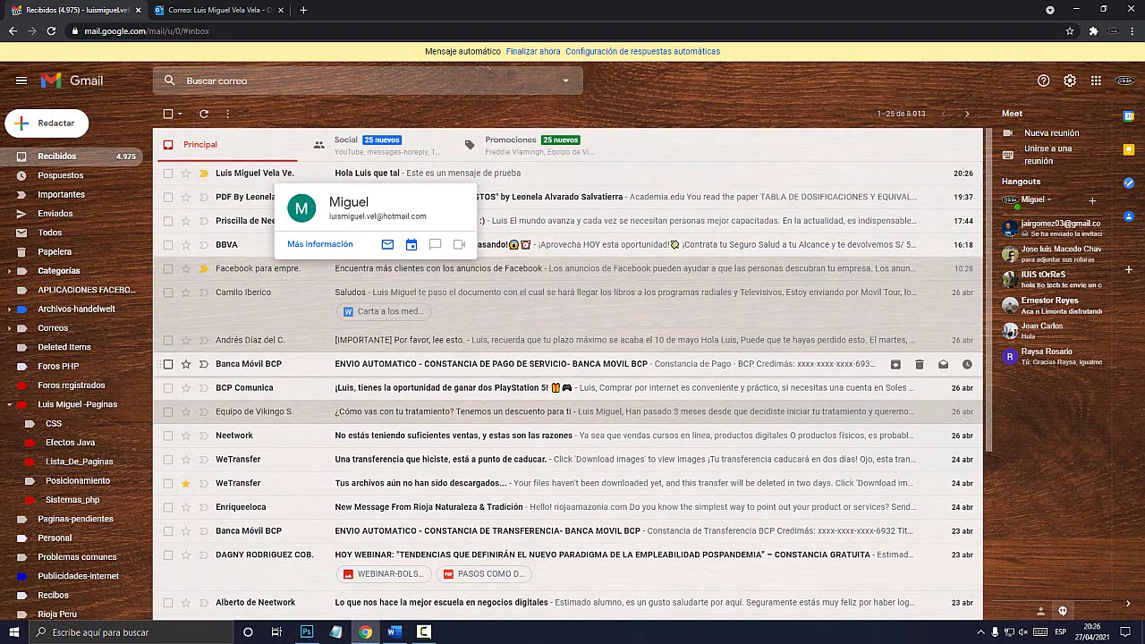
key("ctrl+Tab")
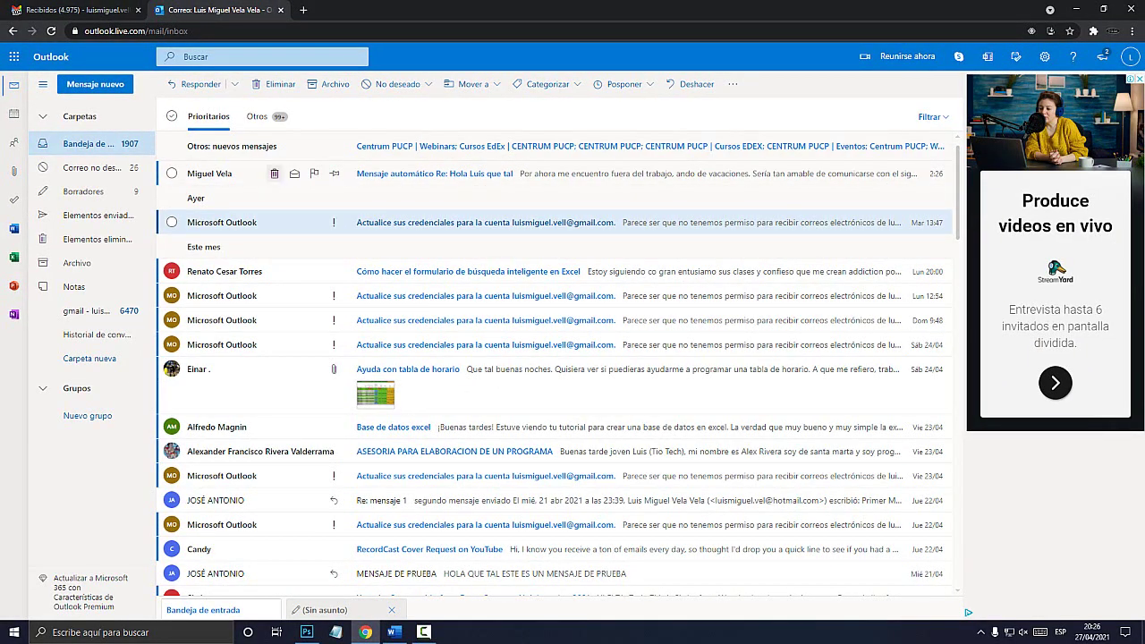
Confirm the 'Mensaje automático' reply arrived in Outlook and return to the Gmail tab.
left_click(76, 10)
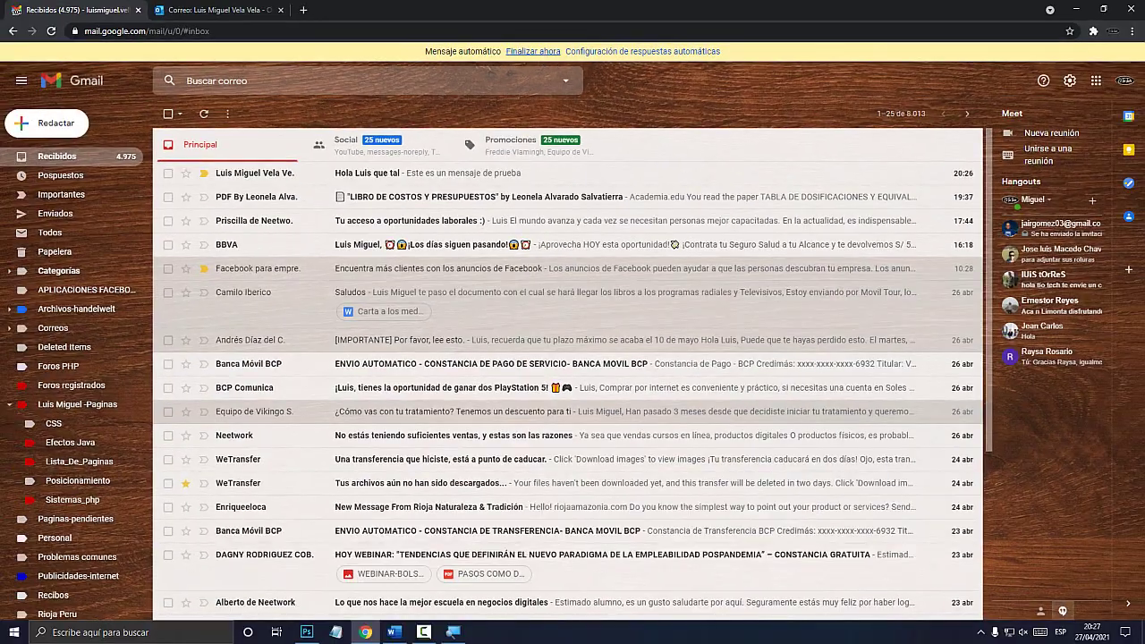
End the vacation responder with 'Finalizar ahora' and open Contacts in a new tab.
left_click(534, 51)
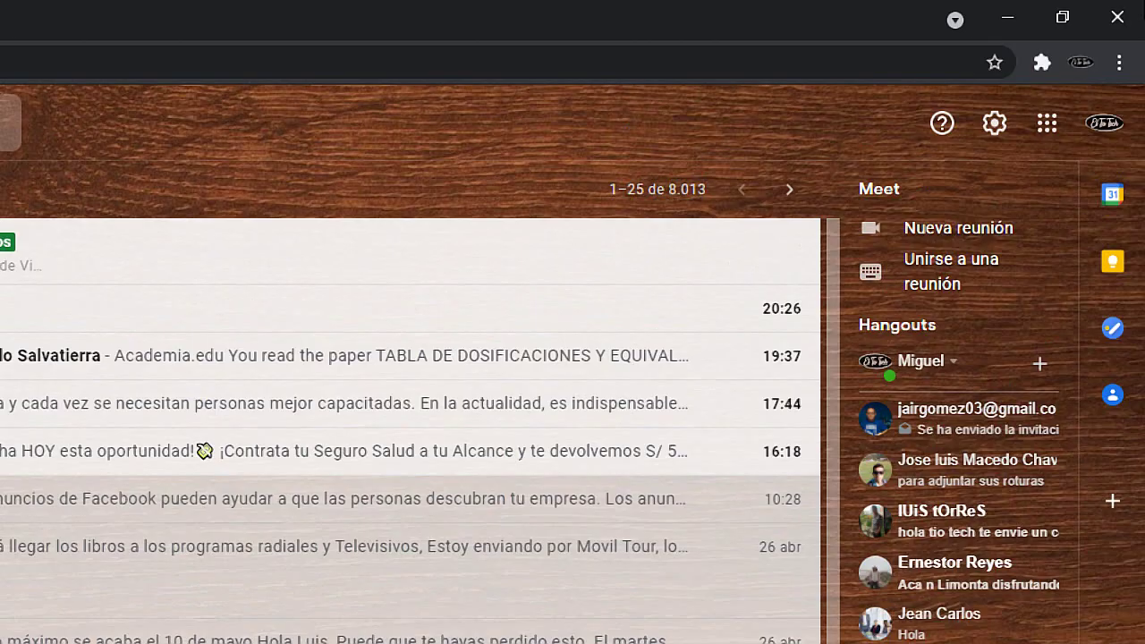
left_click(1113, 401)
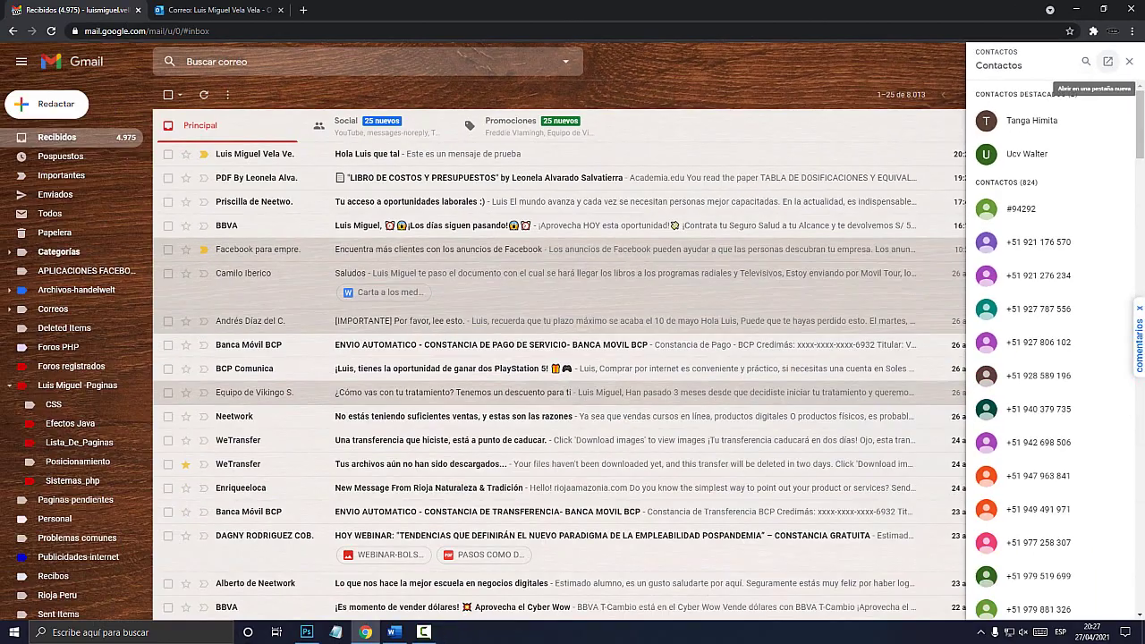
left_click(1089, 96)
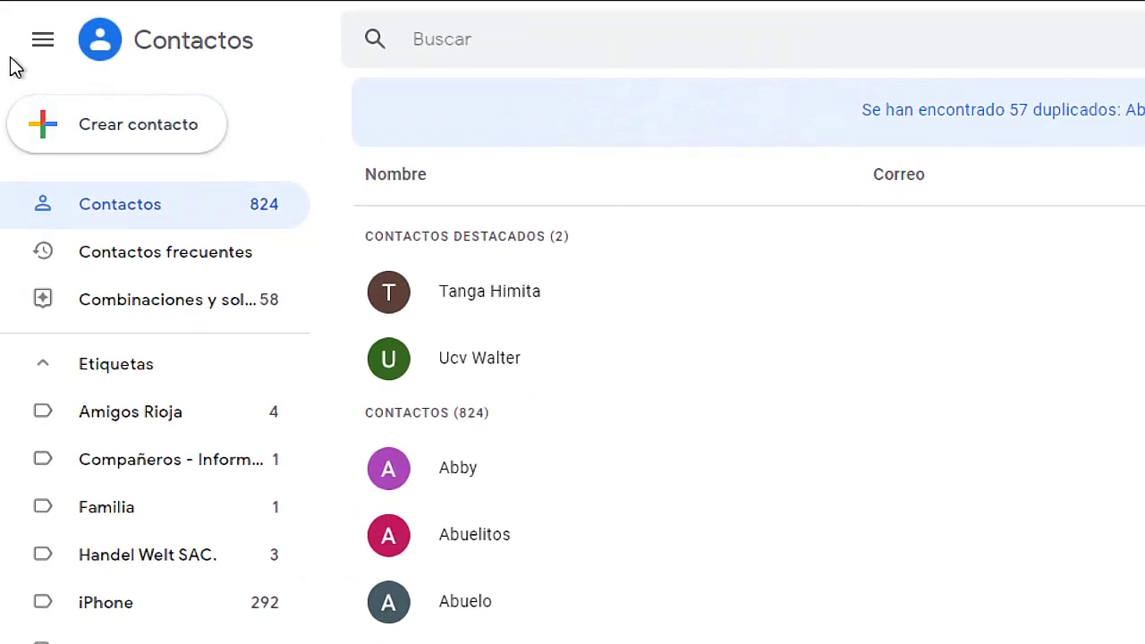
Create and save a contact with placeholder first and last names and an e-mail address.
left_click(133, 135)
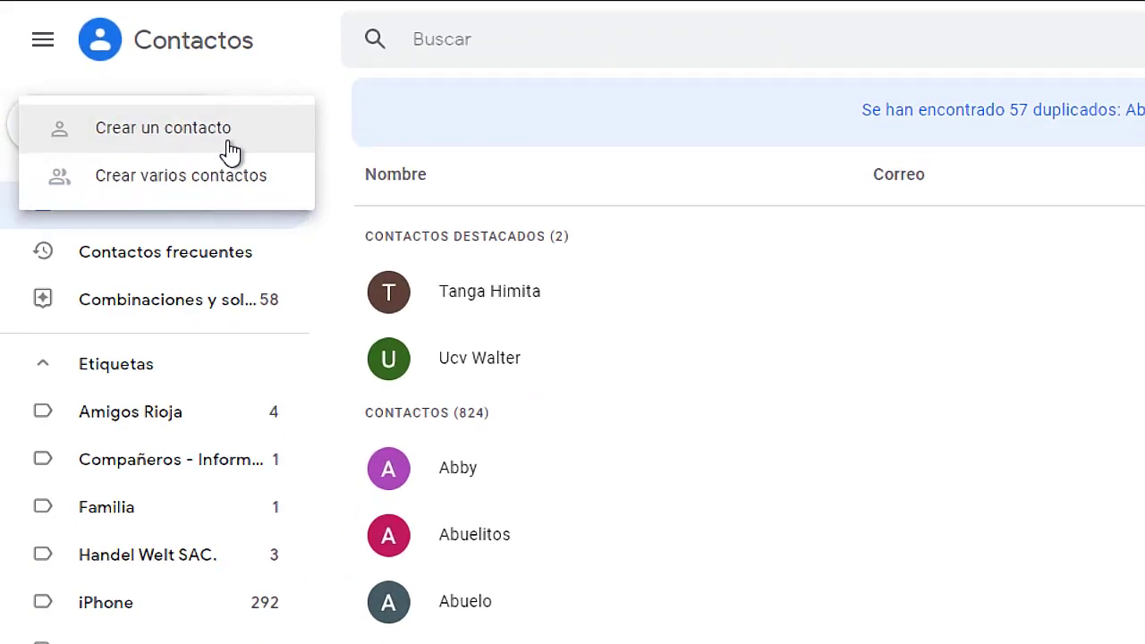
left_click(187, 134)
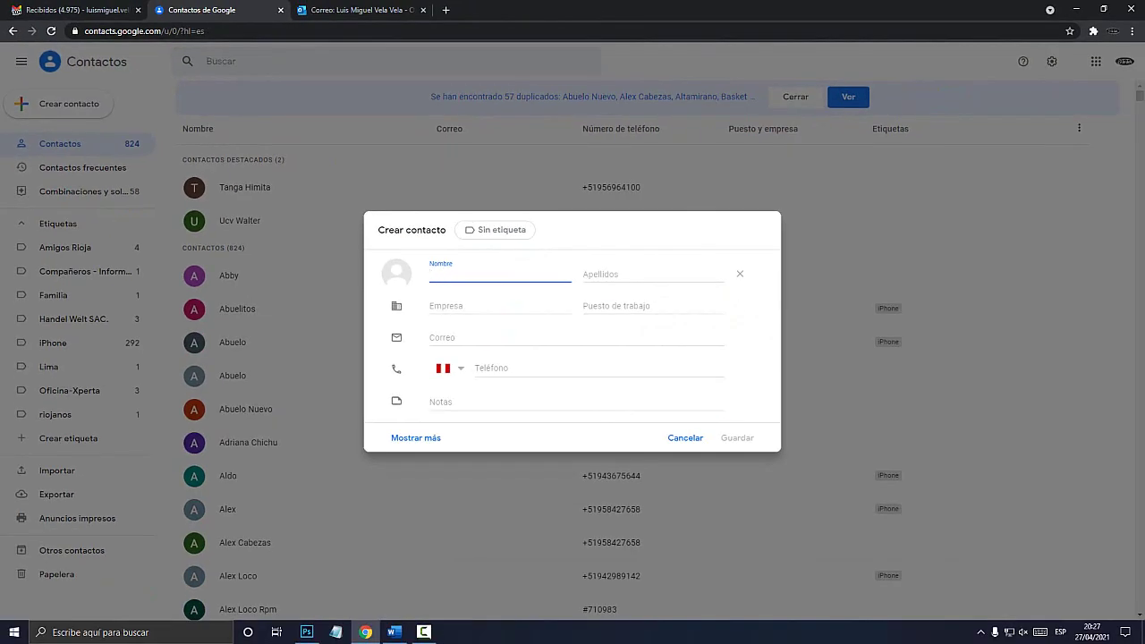
type("asdfaljkh")
key("Tab")
type("asdfasdf")
key("Tab")
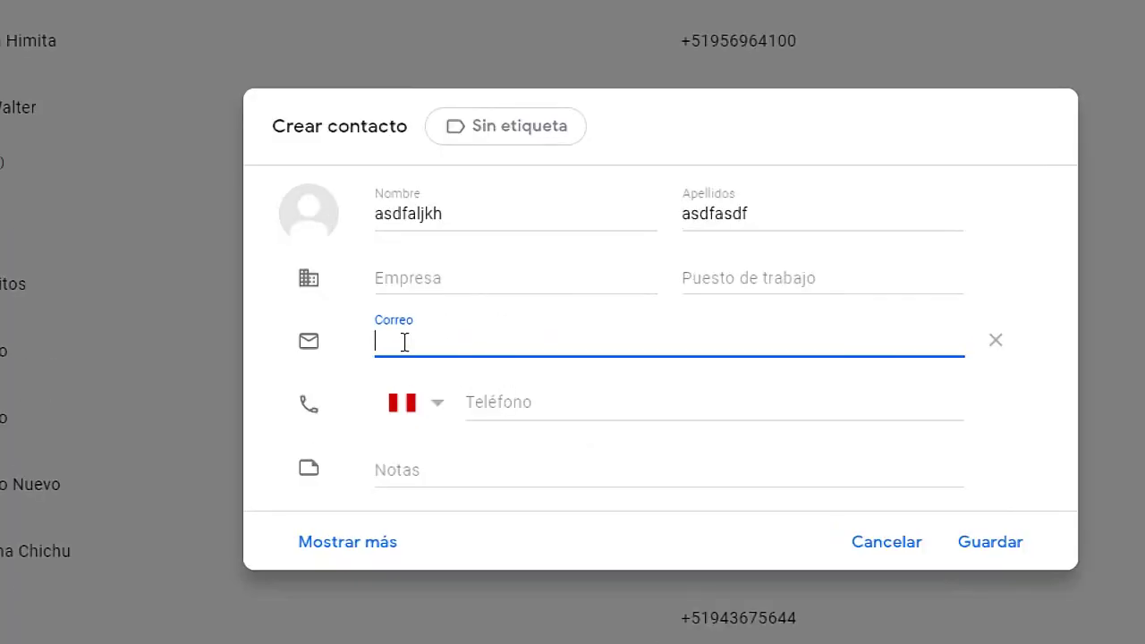
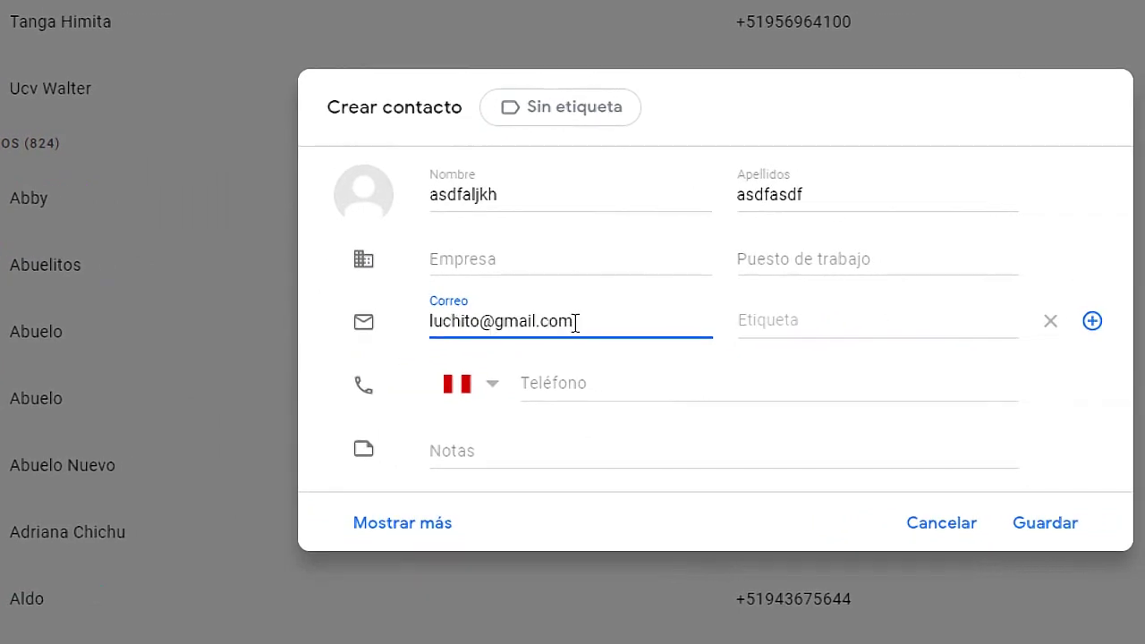
left_click(1042, 528)
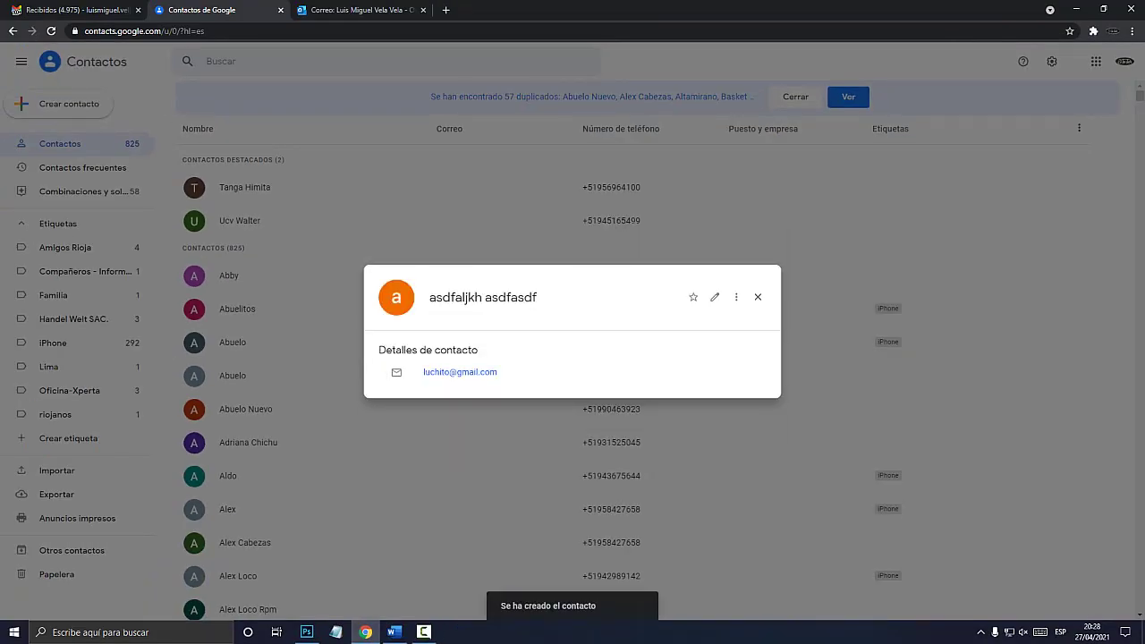
Back in Gmail, open the full settings and scroll to Respuesta automática, where the auto-reply is now off.
key("ctrl+1")
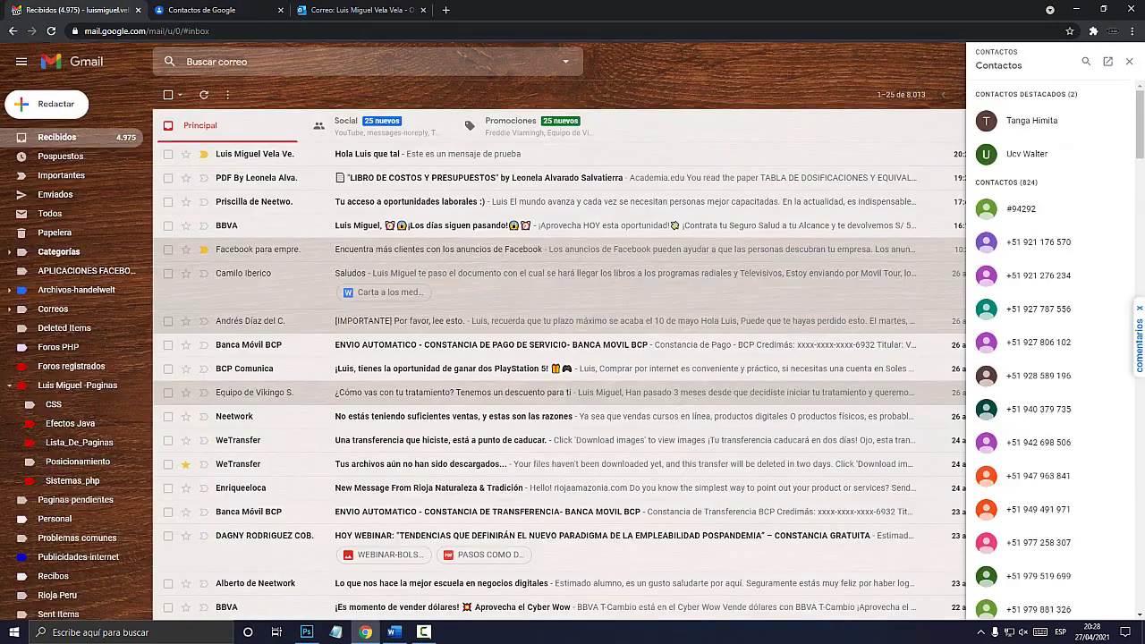
left_click(1129, 61)
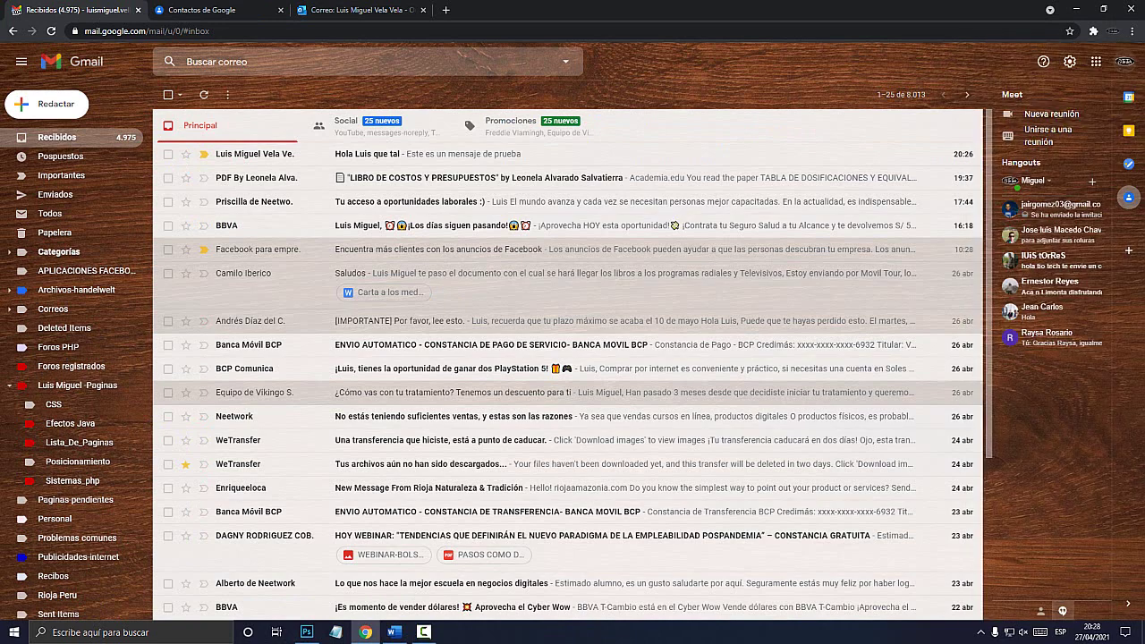
left_click(1069, 61)
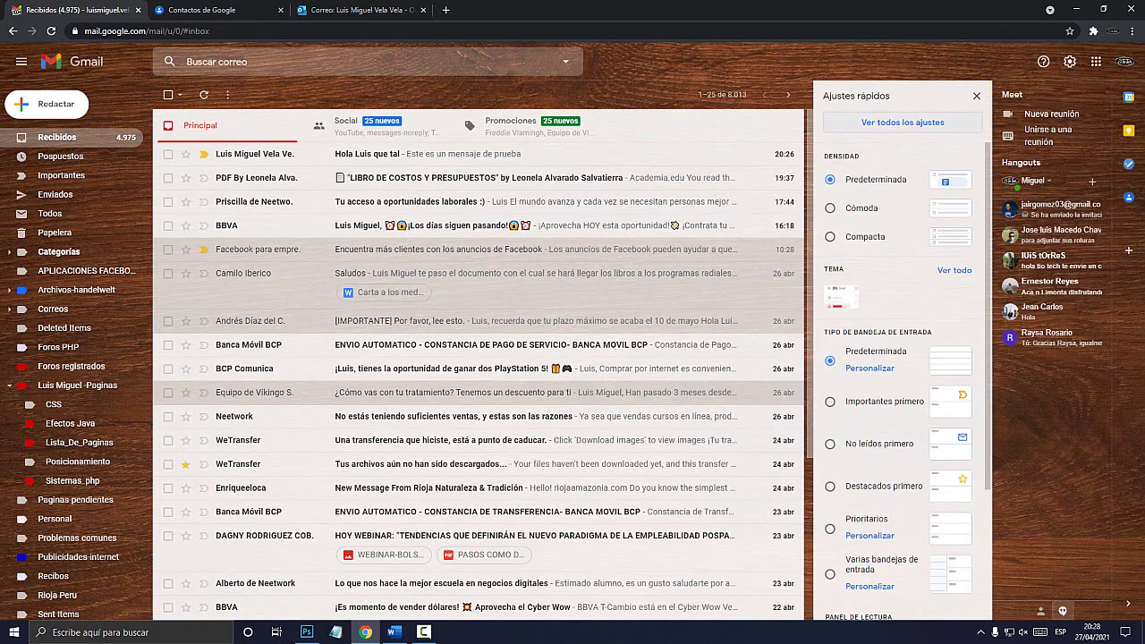
left_click(903, 122)
scroll(573, 385, "down", 15)
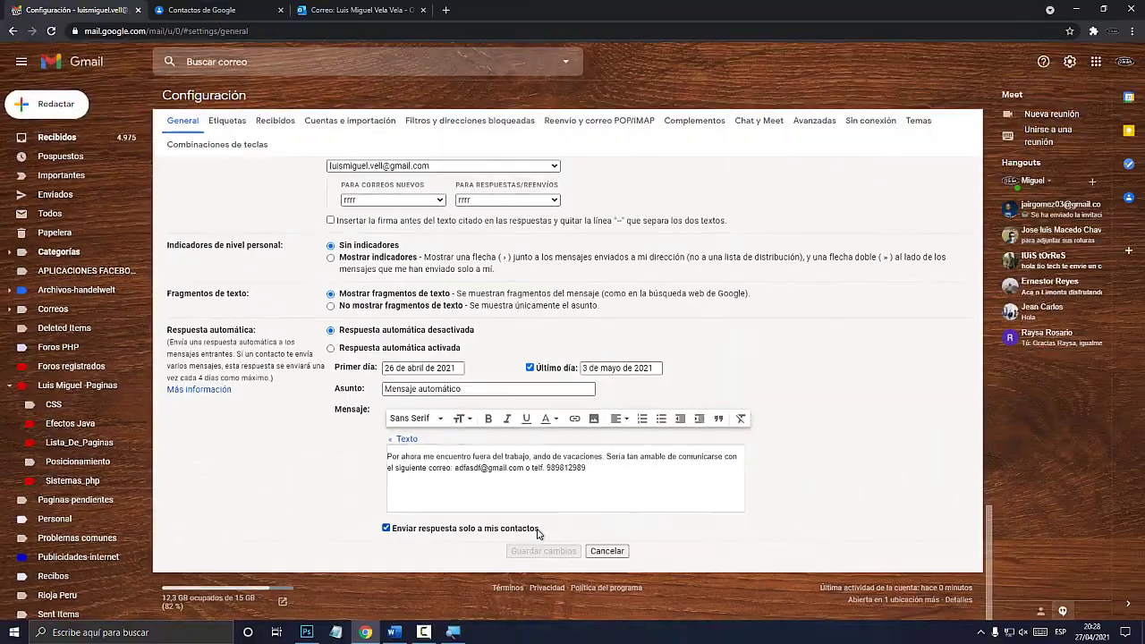
left_click(424, 632)
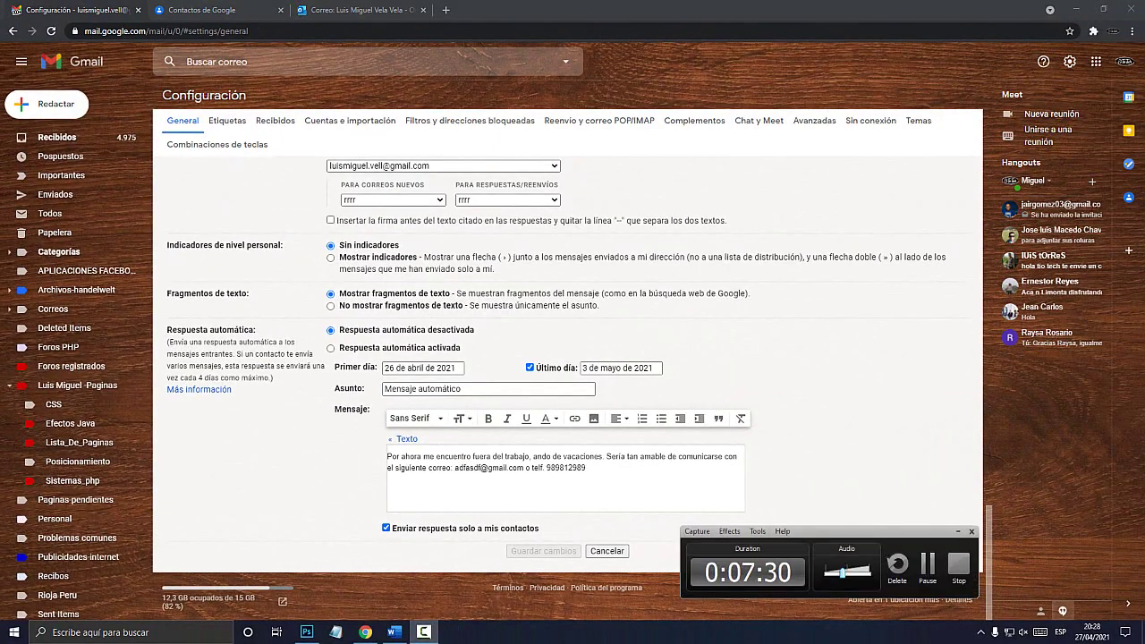